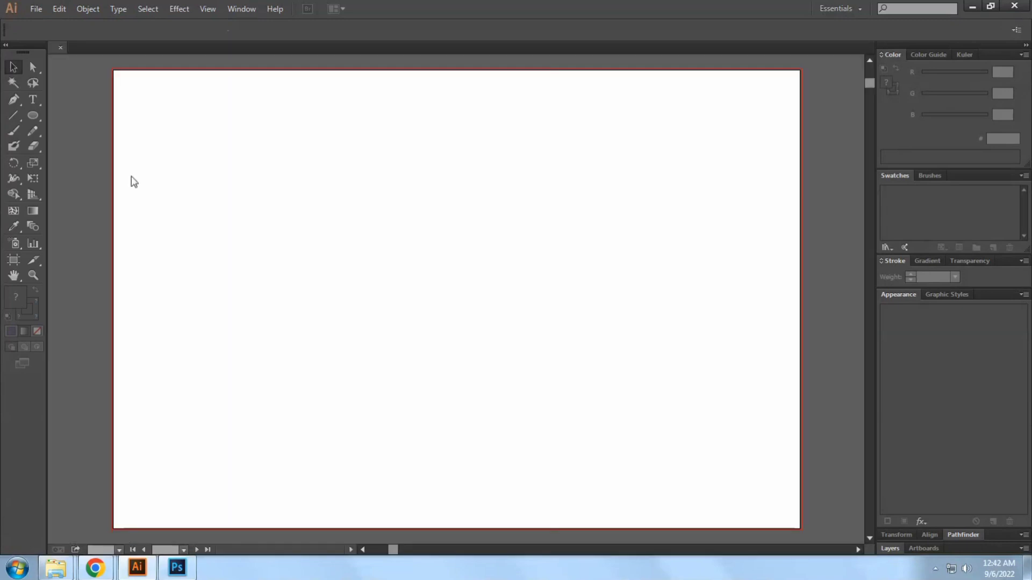
# Draw a circle about 425 px in diameter near the artboard's middle and give it a black fill with no stroke.
pyautogui.click(33, 115)
pyautogui.moveTo(422, 277); pyautogui.dragTo(510, 374)
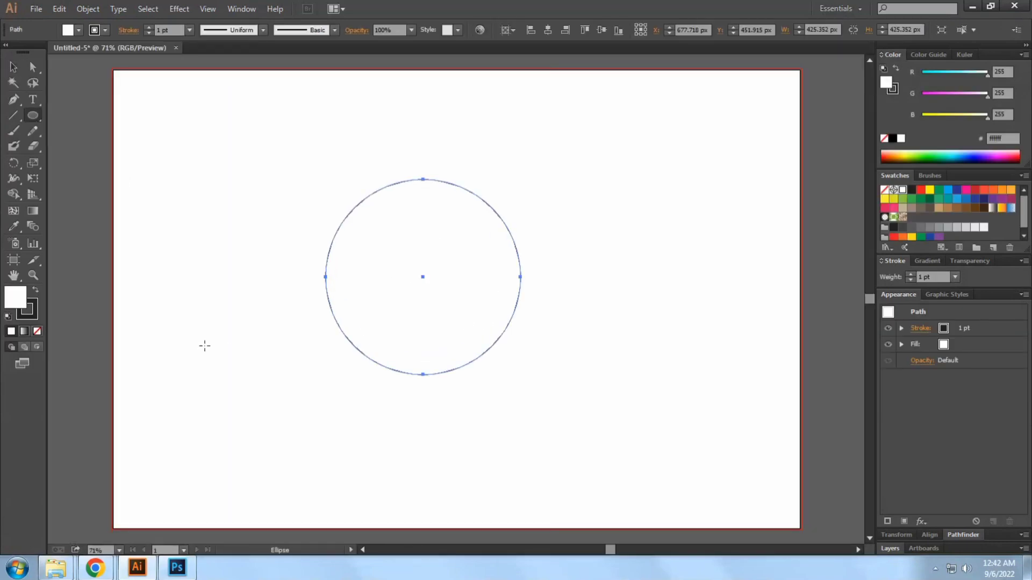
pyautogui.click(37, 331)
pyautogui.click(35, 290)
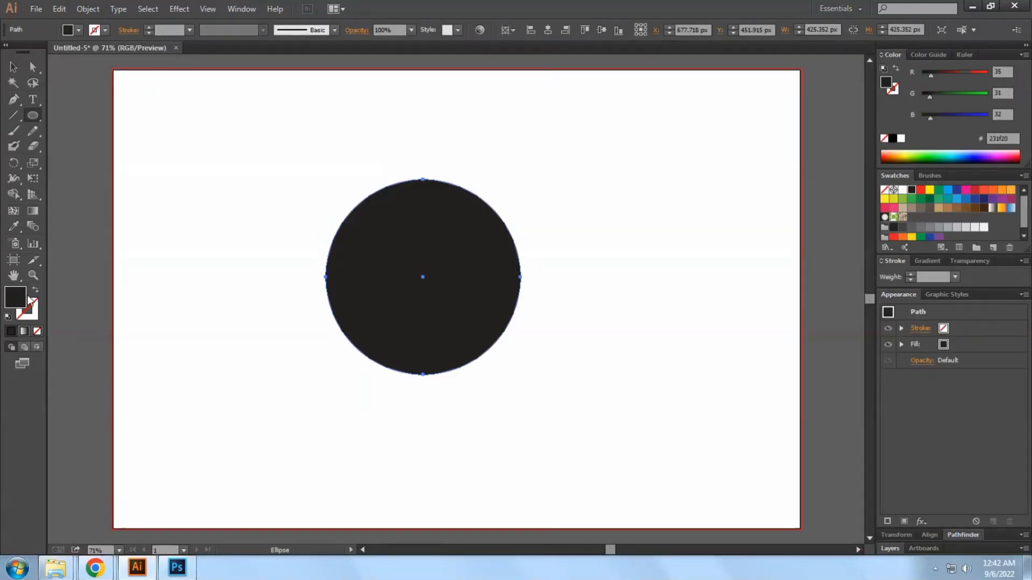
# Duplicate the black circle about 246 px to the right so the copy overlaps the original at the same height.
pyautogui.press('v')
pyautogui.moveTo(383, 276)
pyautogui.mouseDown()
pyautogui.moveTo(319, 272)
pyautogui.moveTo(428, 284)
pyautogui.mouseUp()
pyautogui.click(323, 280)
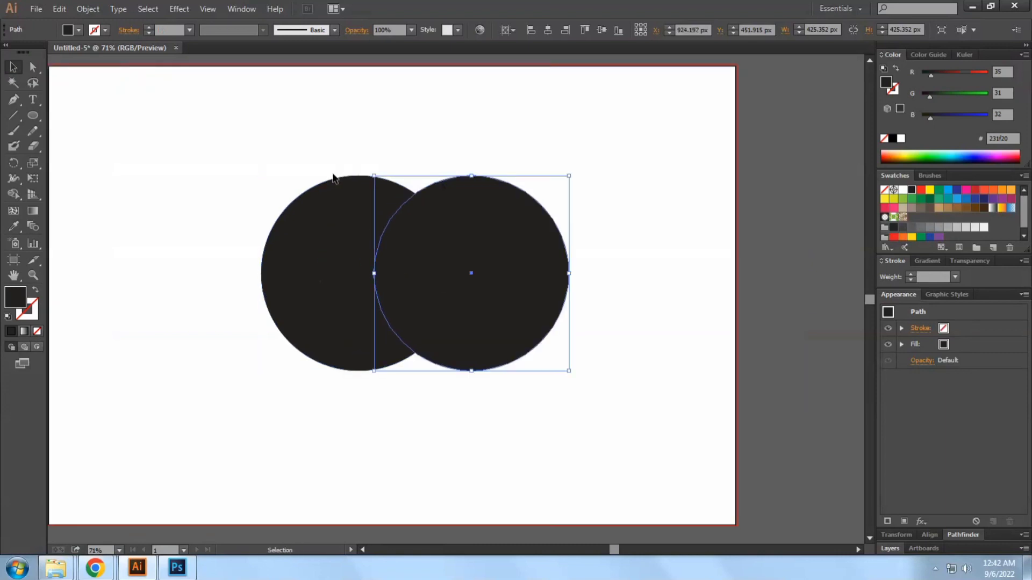
# Remove the outer parts of both circles with Shape Builder, keeping only their overlapping lens as a black outline without fill.
pyautogui.moveTo(290, 155); pyautogui.dragTo(476, 279)
pyautogui.click(19, 195)
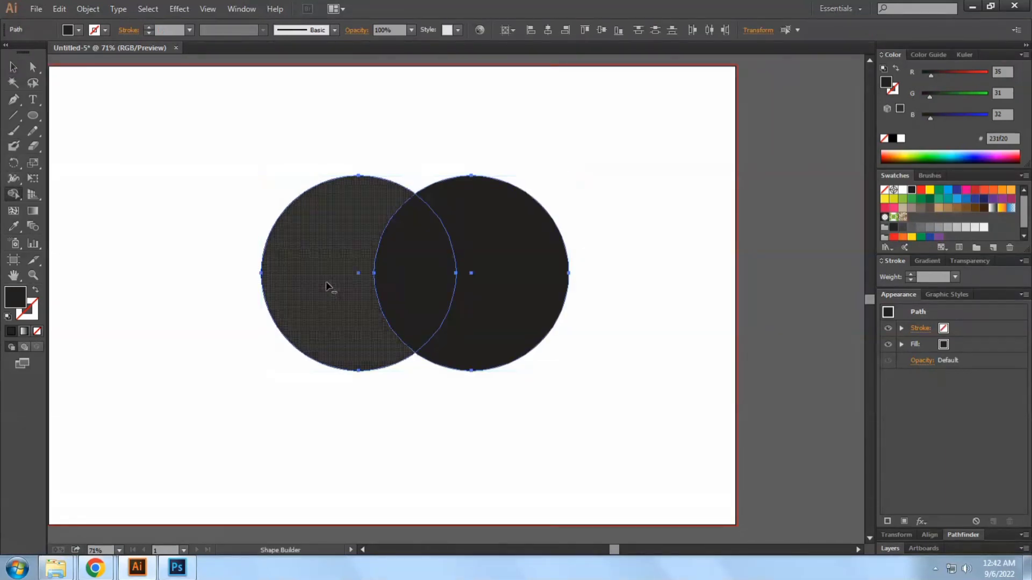
pyautogui.keyDown('alt'); pyautogui.click(327, 286); pyautogui.keyUp('alt')
pyautogui.keyDown('alt'); pyautogui.click(491, 279); pyautogui.keyUp('alt')
pyautogui.press('v')
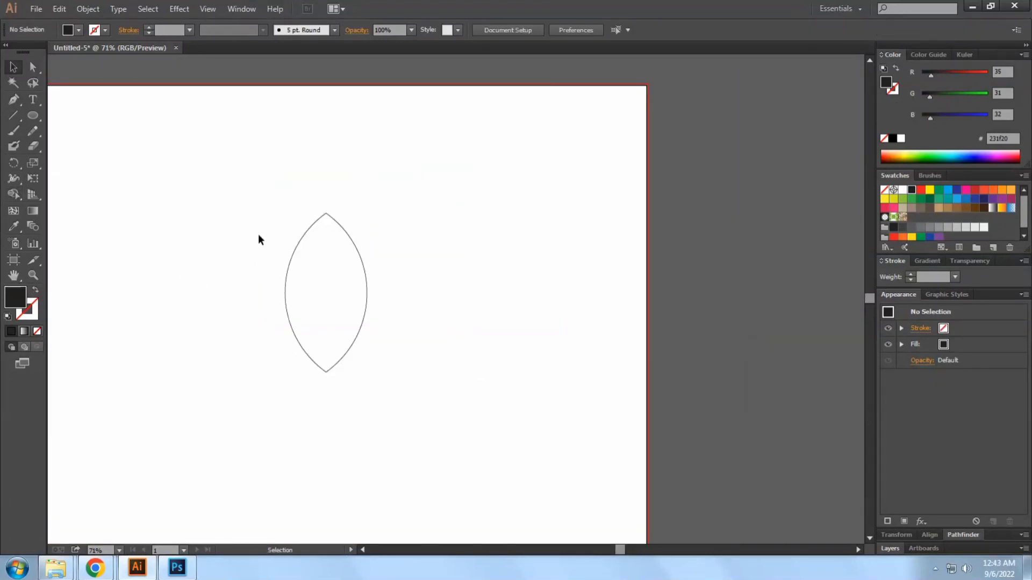
# Cut the lens outline at its top anchor point.
pyautogui.moveTo(258, 234); pyautogui.dragTo(391, 307)
pyautogui.hotkey('ctrl', 'space')
pyautogui.moveTo(185, 192); pyautogui.dragTo(476, 400)
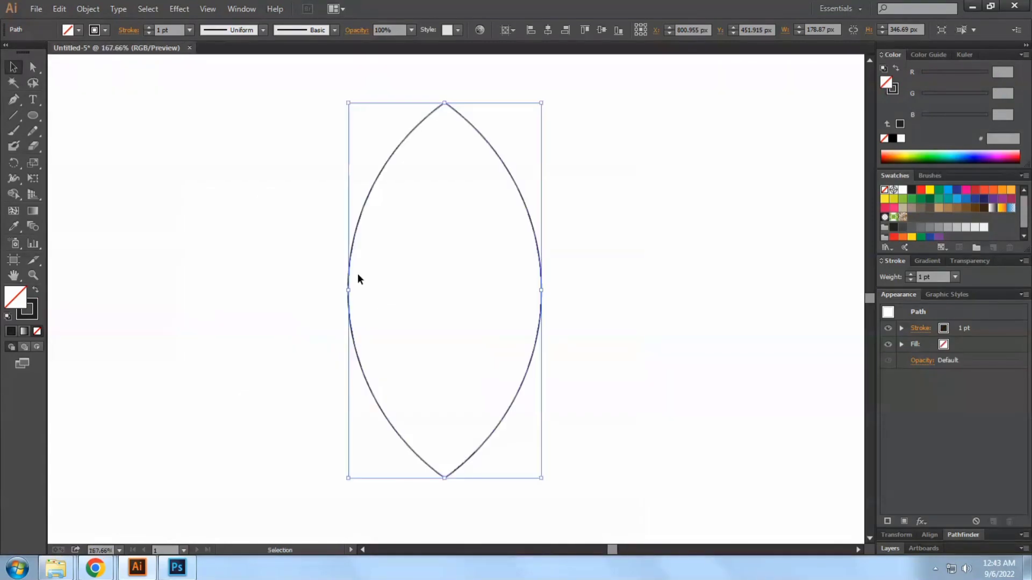
pyautogui.press('space')
pyautogui.moveTo(402, 131); pyautogui.dragTo(356, 195)
pyautogui.press('a')
pyautogui.click(396, 184)
pyautogui.click(399, 169)
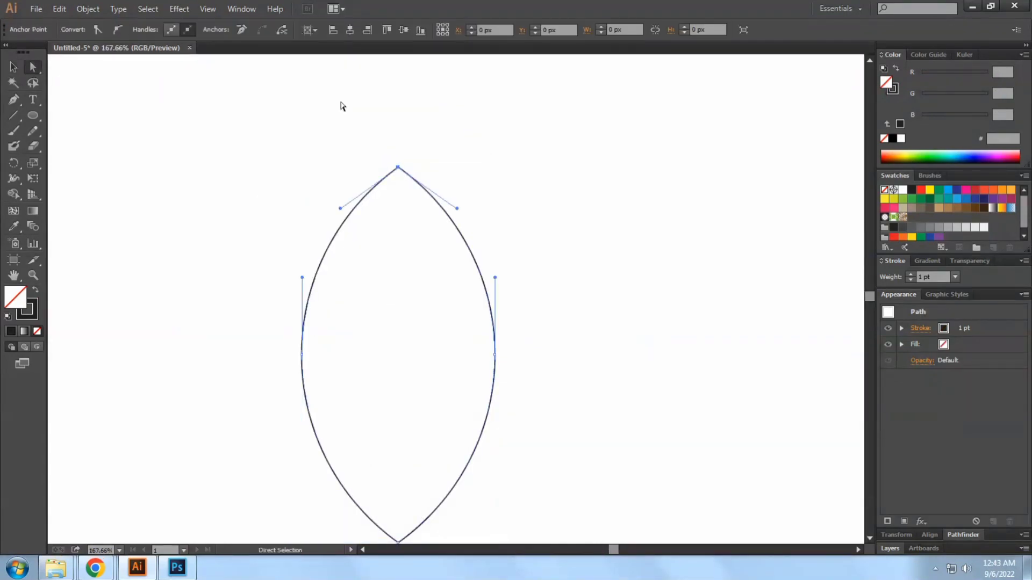
pyautogui.click(283, 33)
# Cut the lens outline at its bottom anchor point and deselect it.
pyautogui.press('space')
pyautogui.moveTo(391, 454); pyautogui.dragTo(363, 378)
pyautogui.click(371, 455)
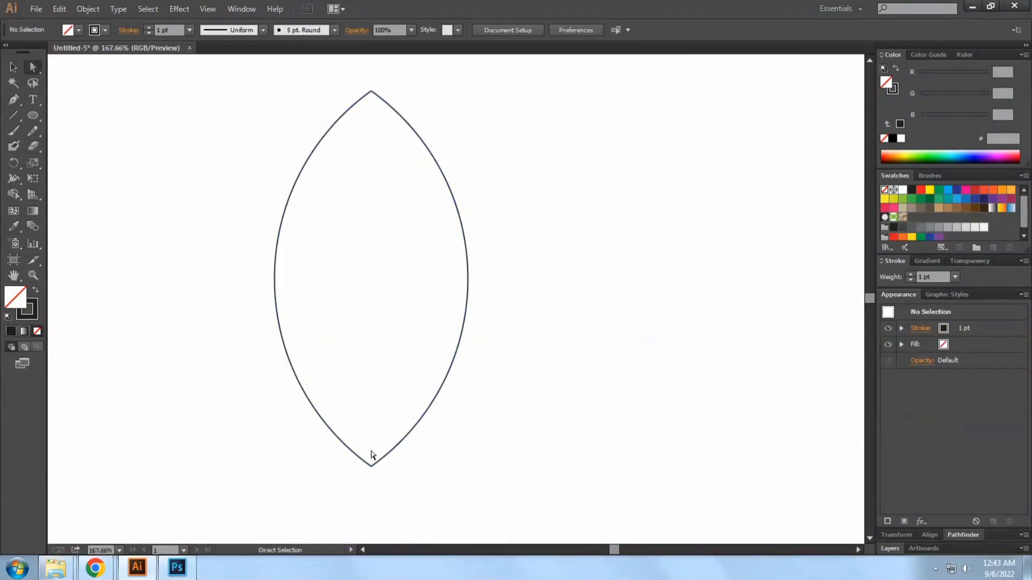
pyautogui.click(371, 467)
pyautogui.click(287, 31)
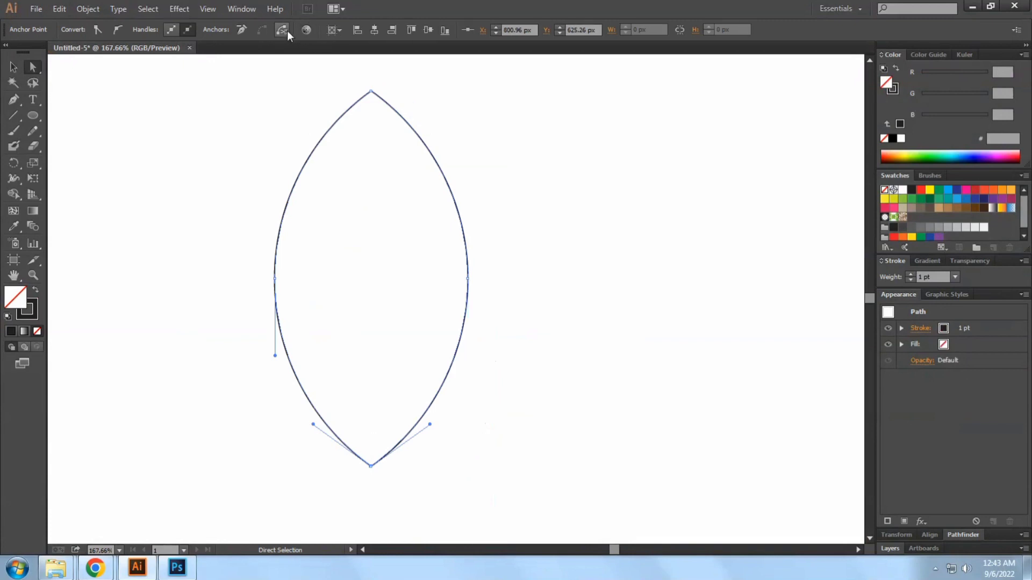
pyautogui.press('v')
pyautogui.click(227, 138)
pyautogui.press('space')
pyautogui.moveTo(310, 173); pyautogui.dragTo(290, 234)
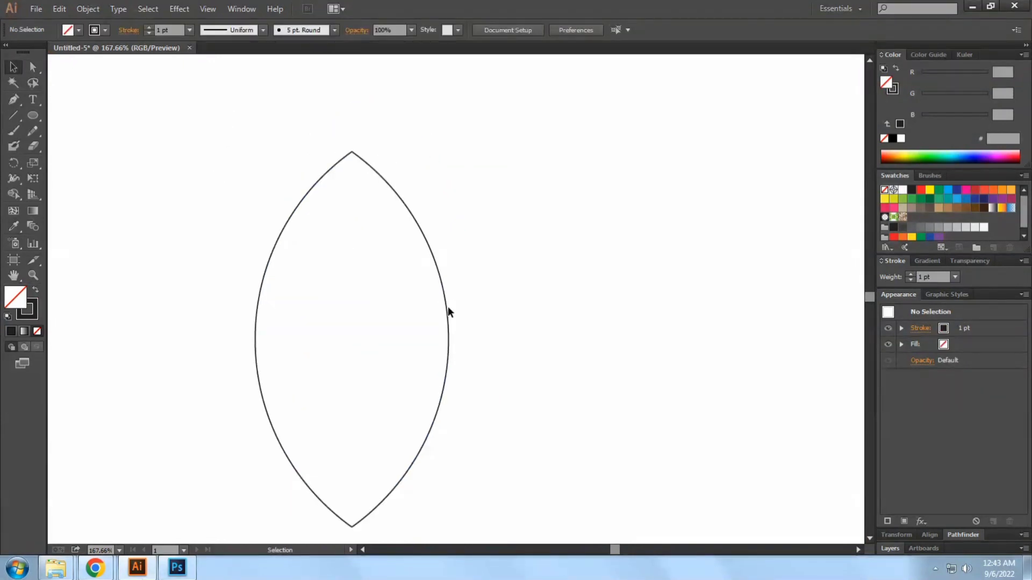
# Blend the right half of the lens outline with its left half and open the blend options.
pyautogui.moveTo(505, 344); pyautogui.dragTo(242, 228)
pyautogui.rightClick(271, 271)
pyautogui.click(247, 325)
pyautogui.click(445, 300)
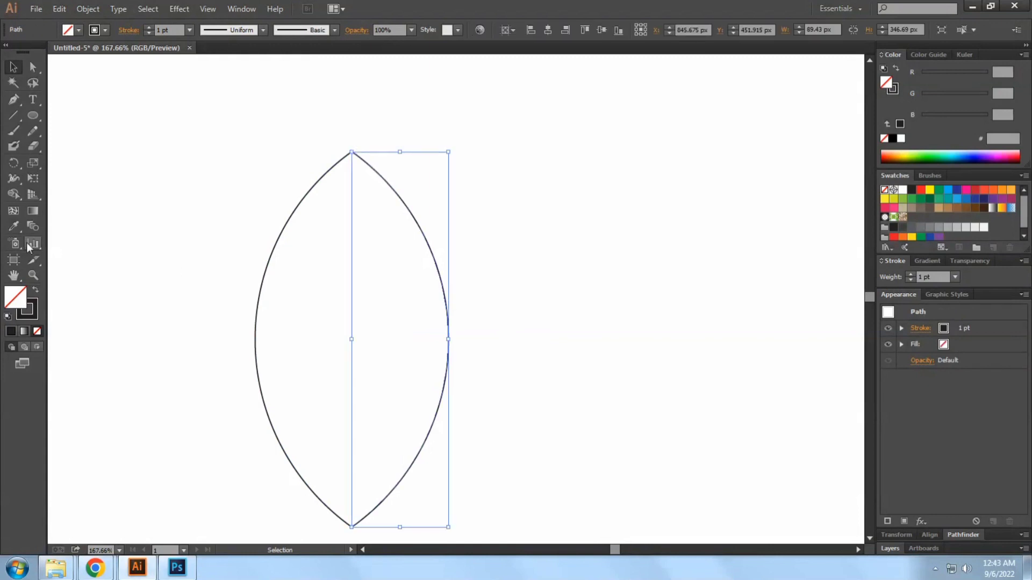
pyautogui.click(37, 224)
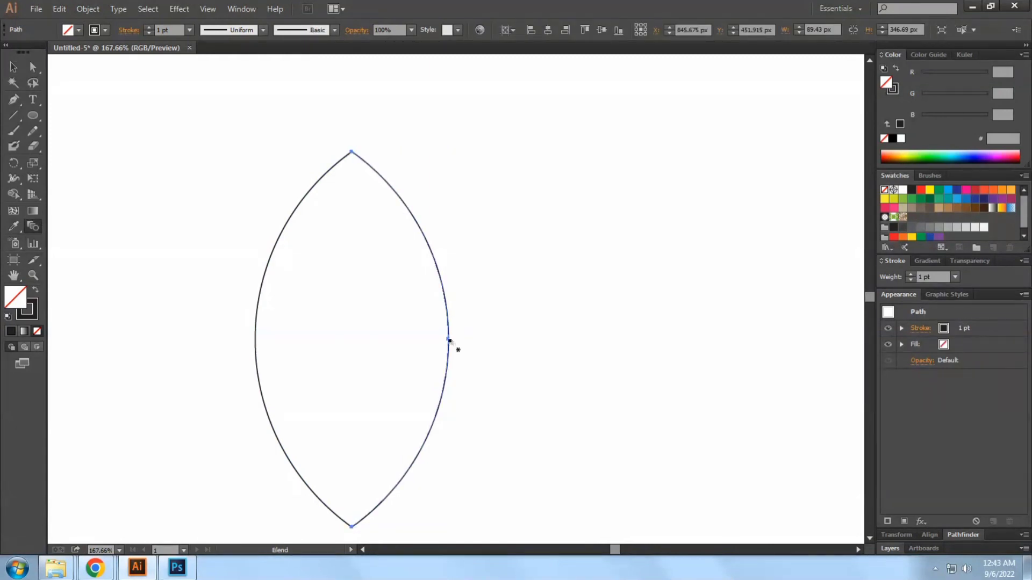
pyautogui.click(257, 340)
pyautogui.press('Return')
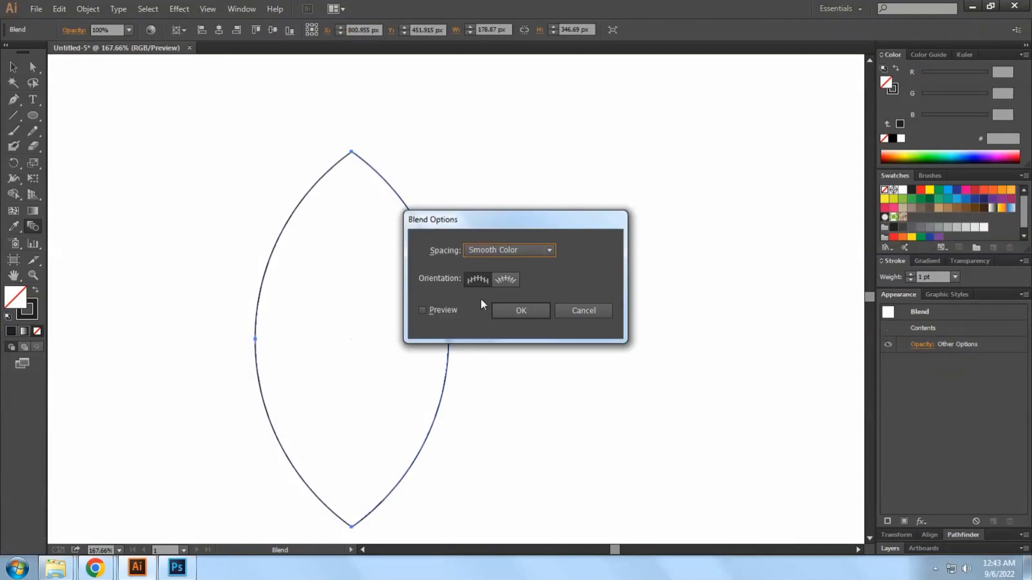
# Set the blend spacing to Specified Steps with 41 steps and the orientation to Align to Path, with preview on.
pyautogui.click(510, 249)
pyautogui.click(508, 278)
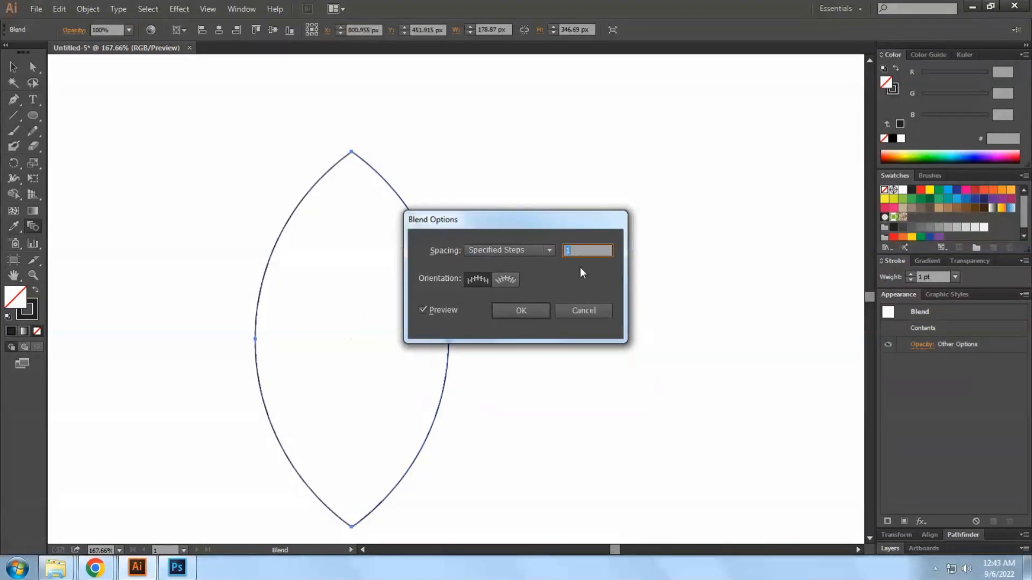
pyautogui.scroll(20, 581, 252)
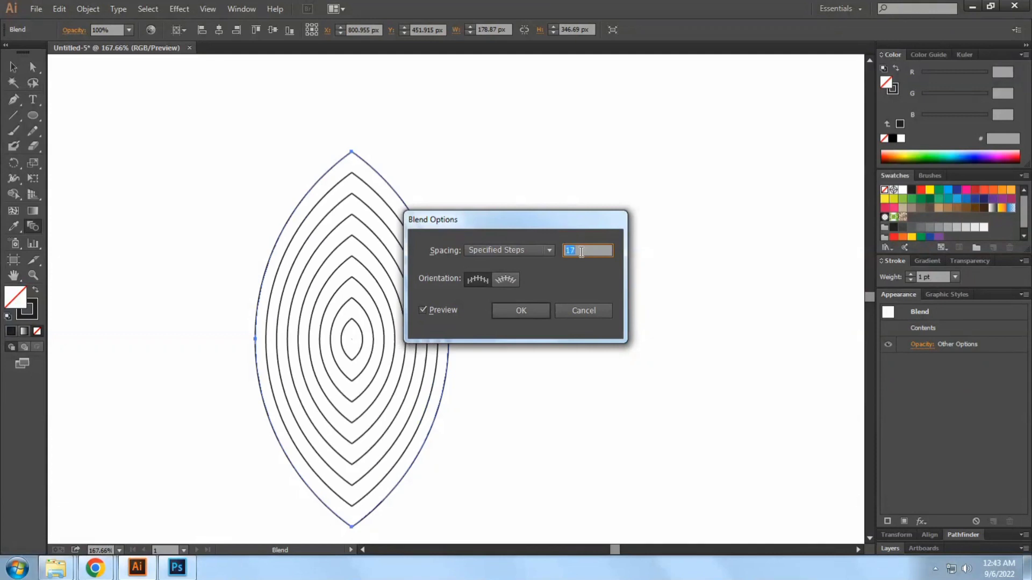
pyautogui.scroll(8, 581, 252)
pyautogui.click(500, 278)
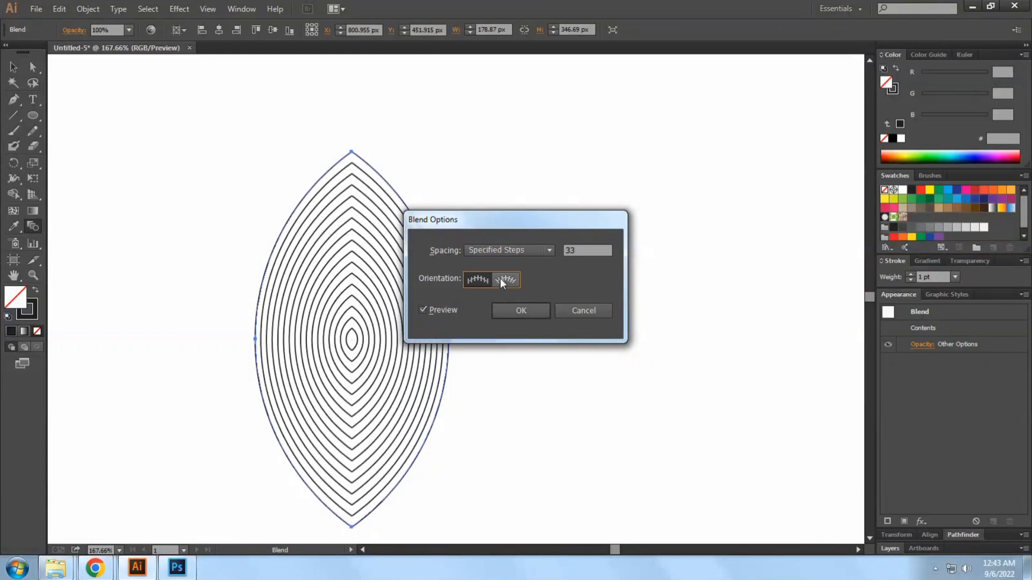
pyautogui.click(571, 250)
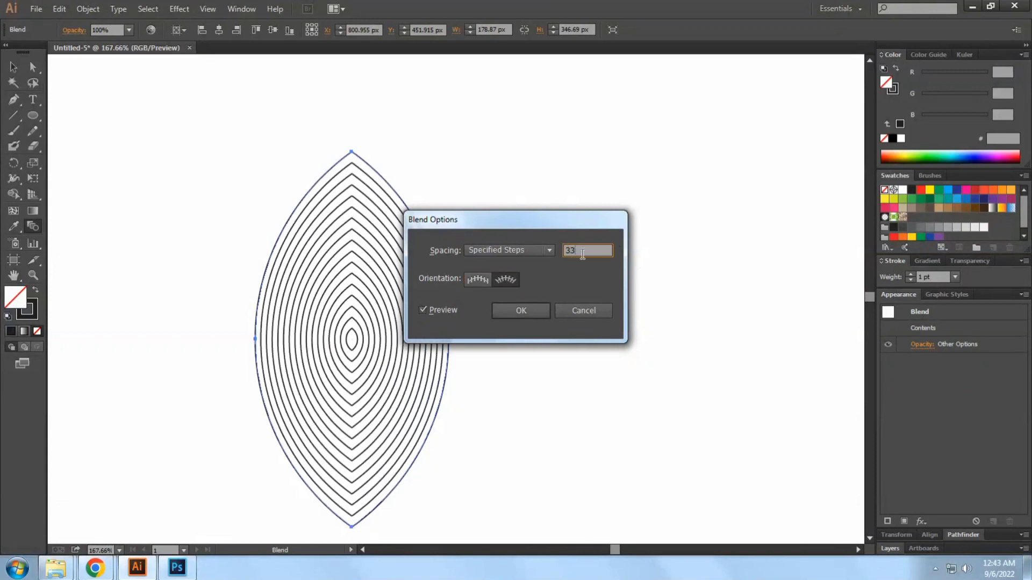
pyautogui.click(578, 252)
pyautogui.scroll(8, 570, 250)
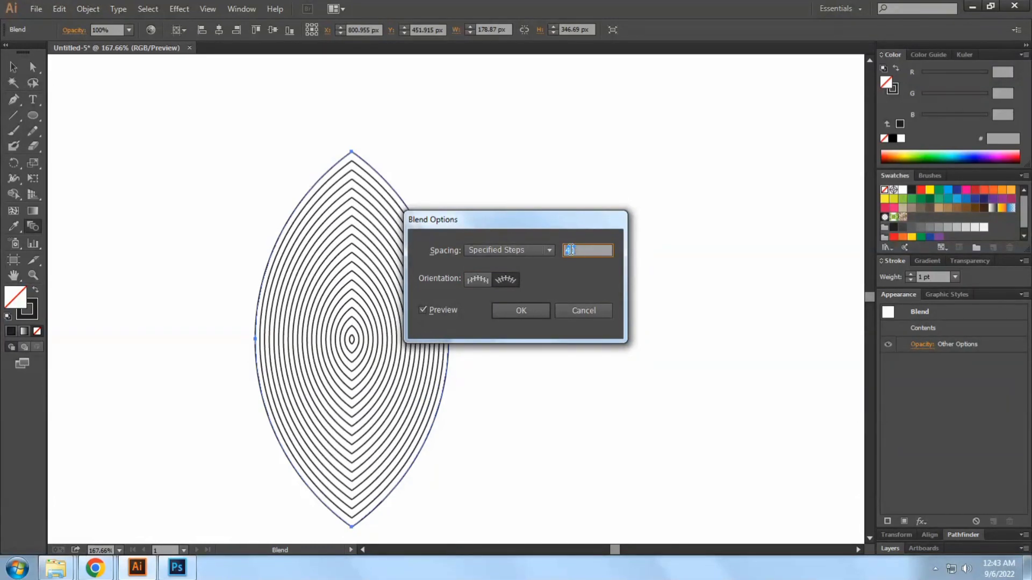
pyautogui.click(519, 311)
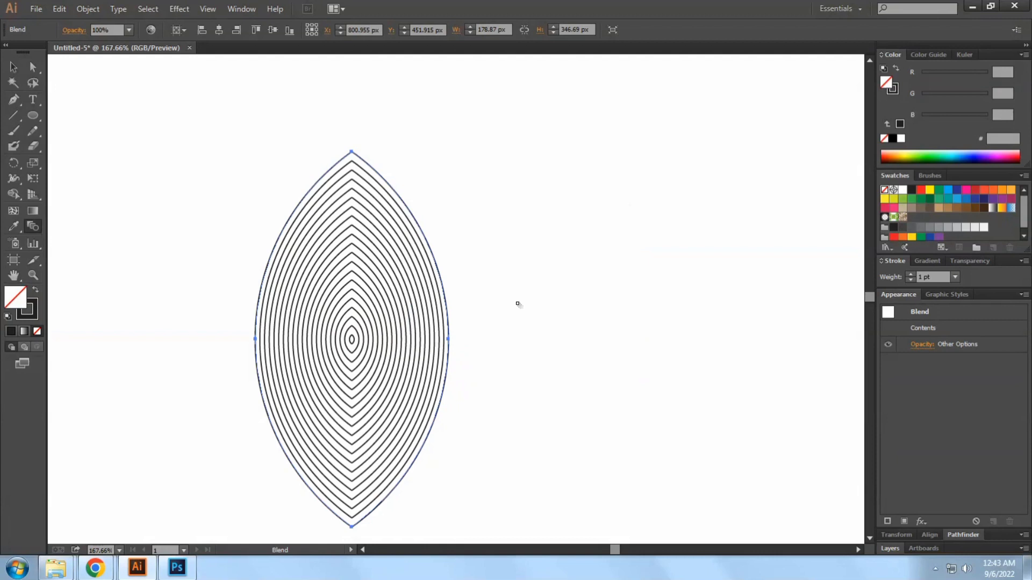
pyautogui.click(480, 201)
# Apply a linear gradient to the leaf blend's stroke and add a light blue stop (00aeef) to it.
pyautogui.scroll(-1, 481, 201)
pyautogui.moveTo(515, 278); pyautogui.dragTo(493, 240)
pyautogui.scroll(-2, 493, 244)
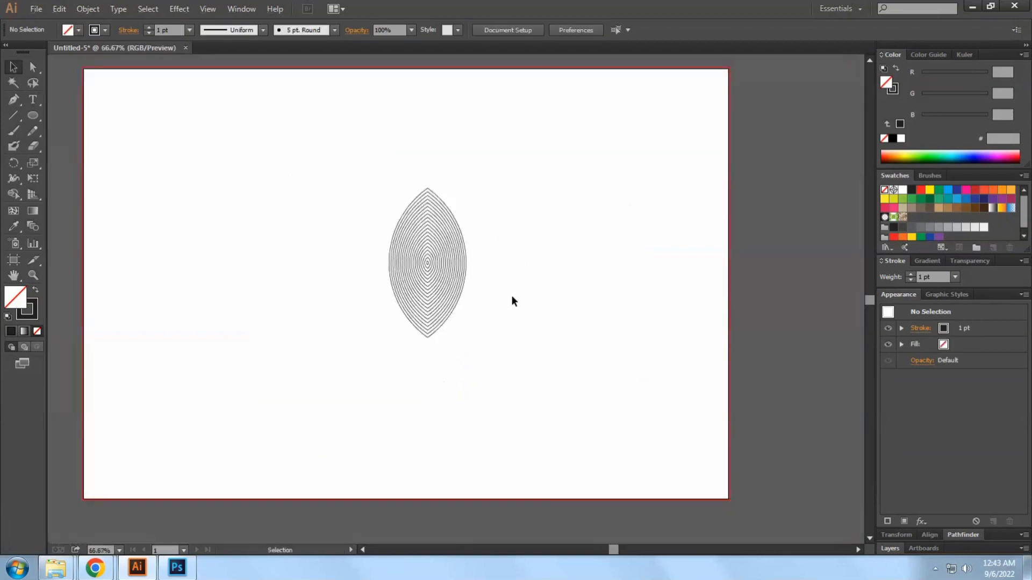
pyautogui.moveTo(512, 296); pyautogui.dragTo(367, 225)
pyautogui.click(24, 320)
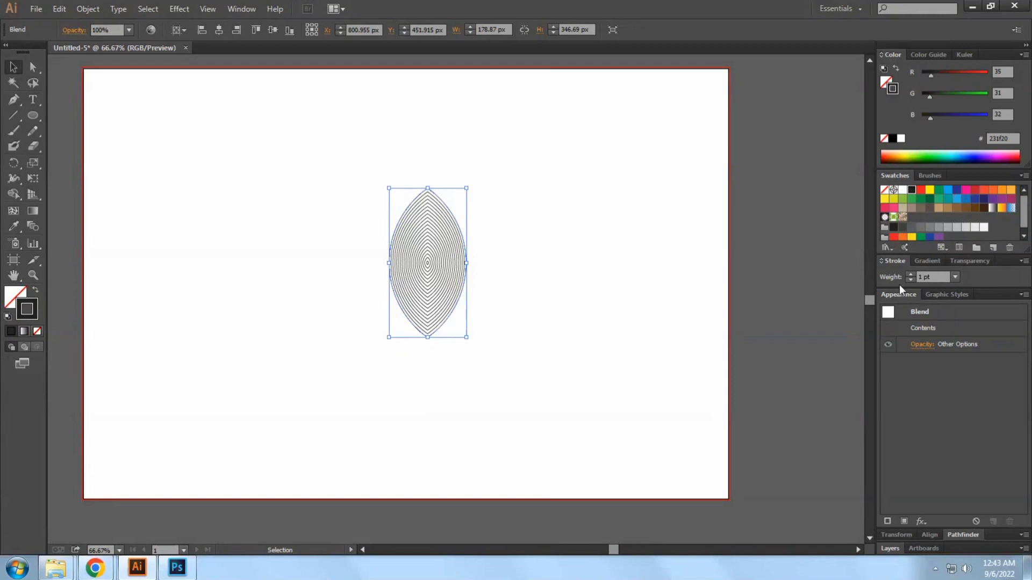
pyautogui.click(927, 261)
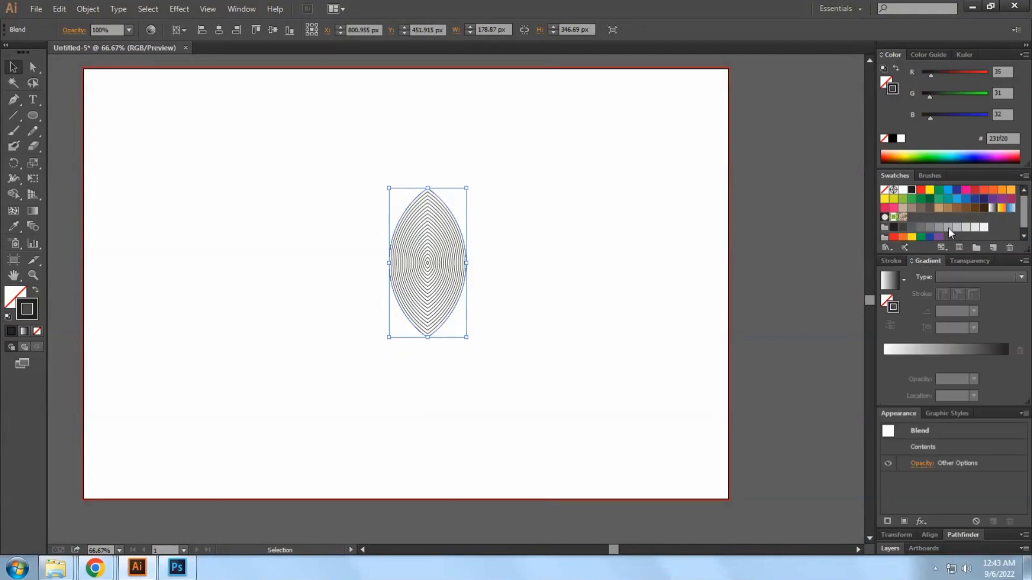
pyautogui.click(927, 344)
pyautogui.moveTo(950, 192); pyautogui.dragTo(961, 363)
# Replace the gradient's white and black stops so it runs from light blue at the start to dark blue (262262) at the end.
pyautogui.moveTo(885, 361); pyautogui.dragTo(889, 403)
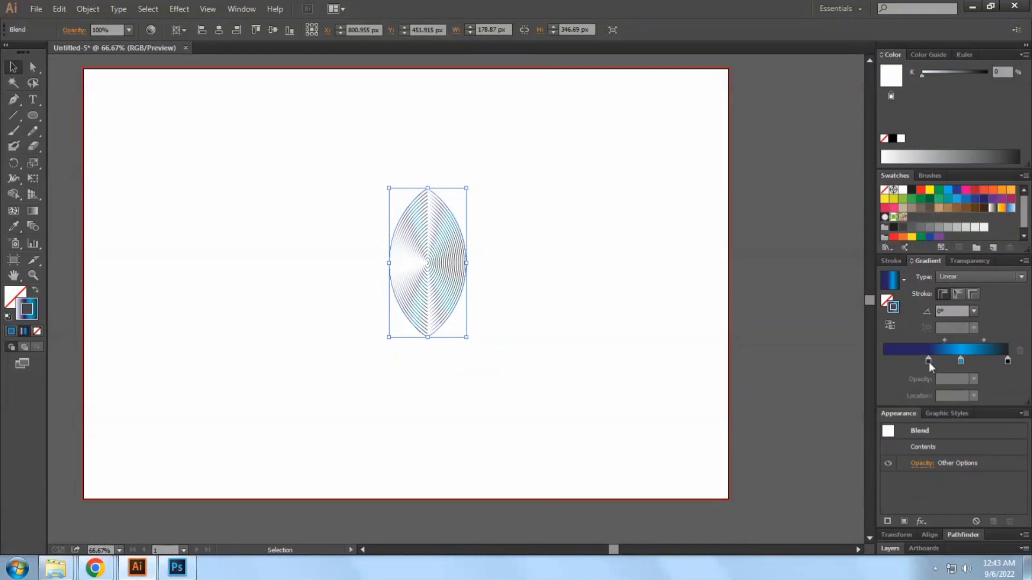
pyautogui.moveTo(1008, 362)
pyautogui.mouseDown()
pyautogui.moveTo(980, 381)
pyautogui.moveTo(1021, 364)
pyautogui.mouseUp()
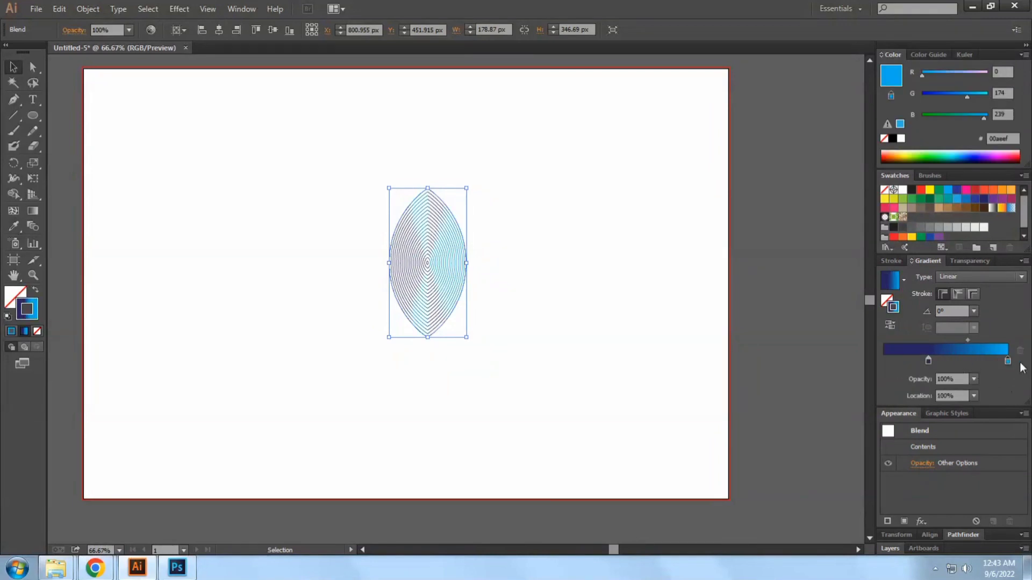
pyautogui.moveTo(927, 361); pyautogui.dragTo(867, 347)
pyautogui.click(961, 363)
pyautogui.moveTo(961, 364); pyautogui.dragTo(1010, 364)
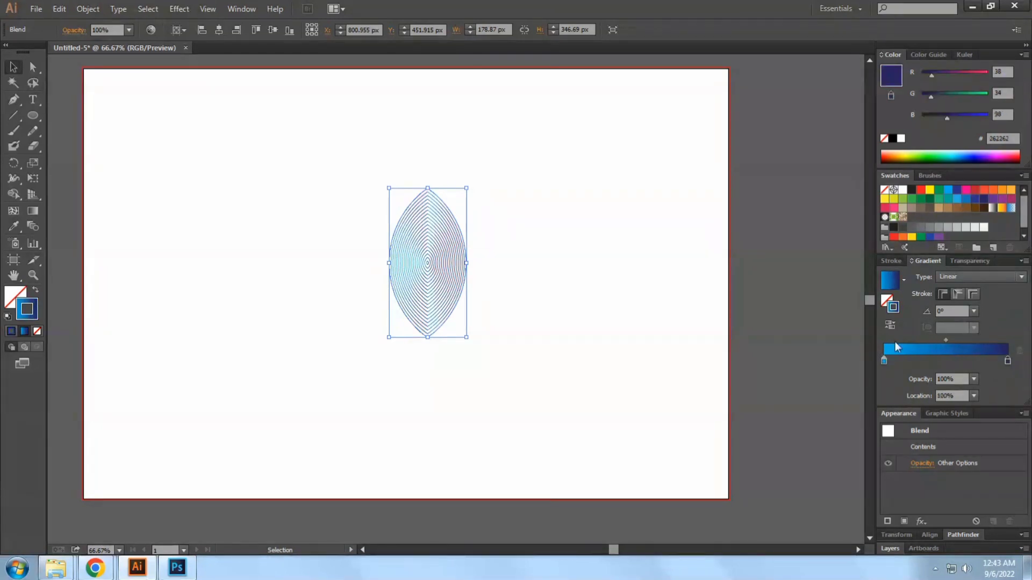
pyautogui.click(615, 311)
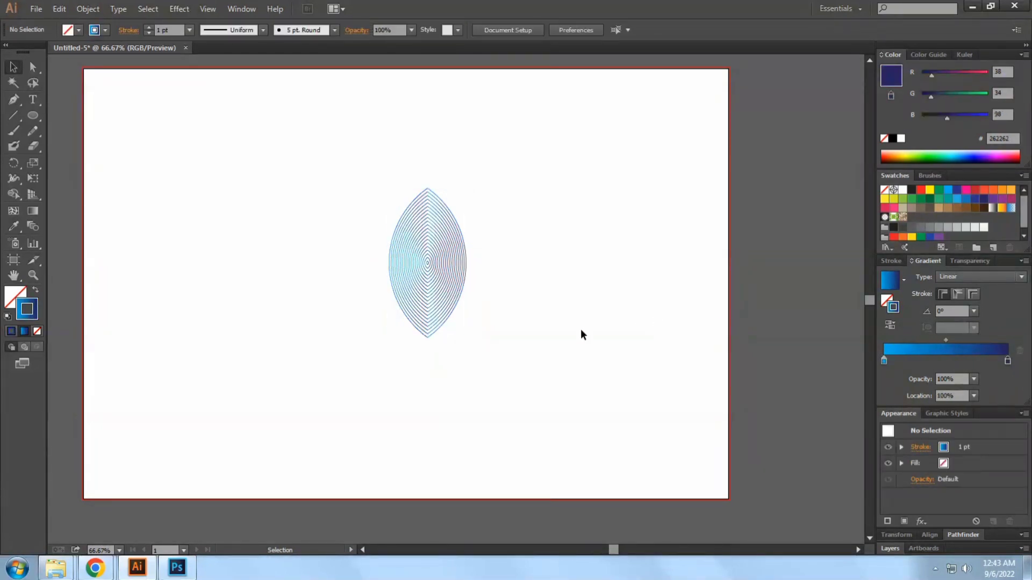
# Create a copy of the leaf blend rotated 30° around its bottom tip.
pyautogui.click(431, 282)
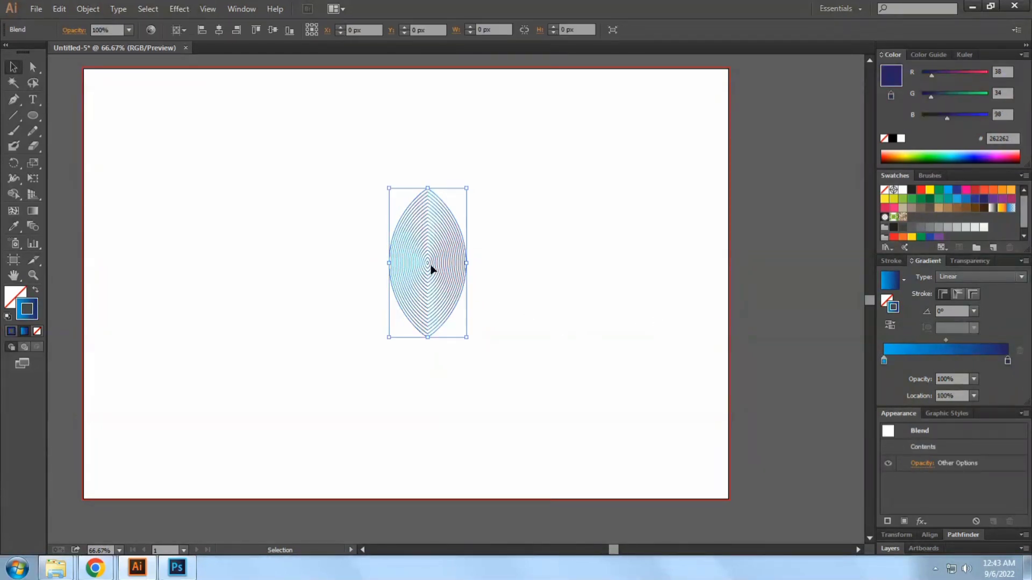
pyautogui.click(20, 292)
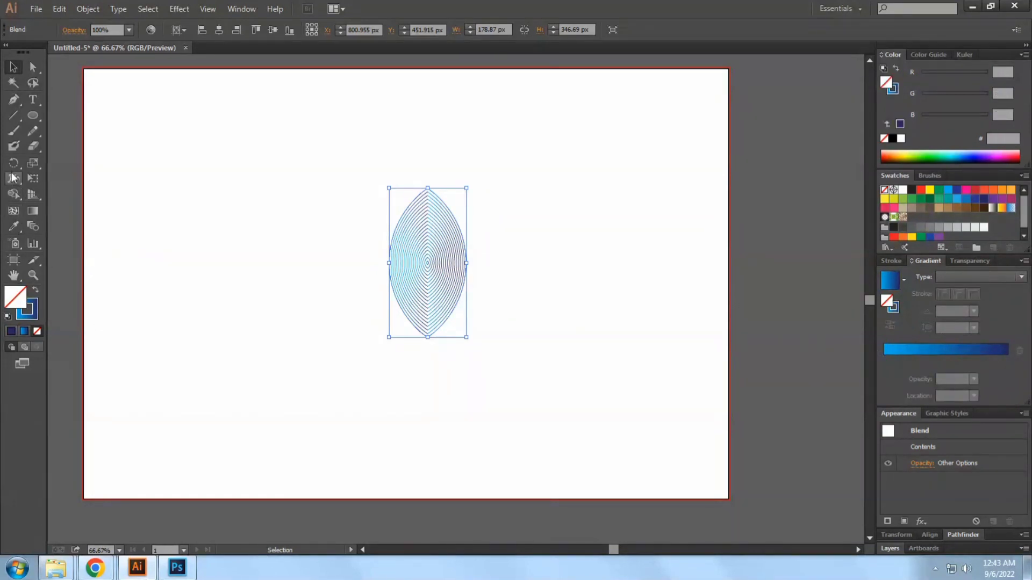
pyautogui.click(13, 163)
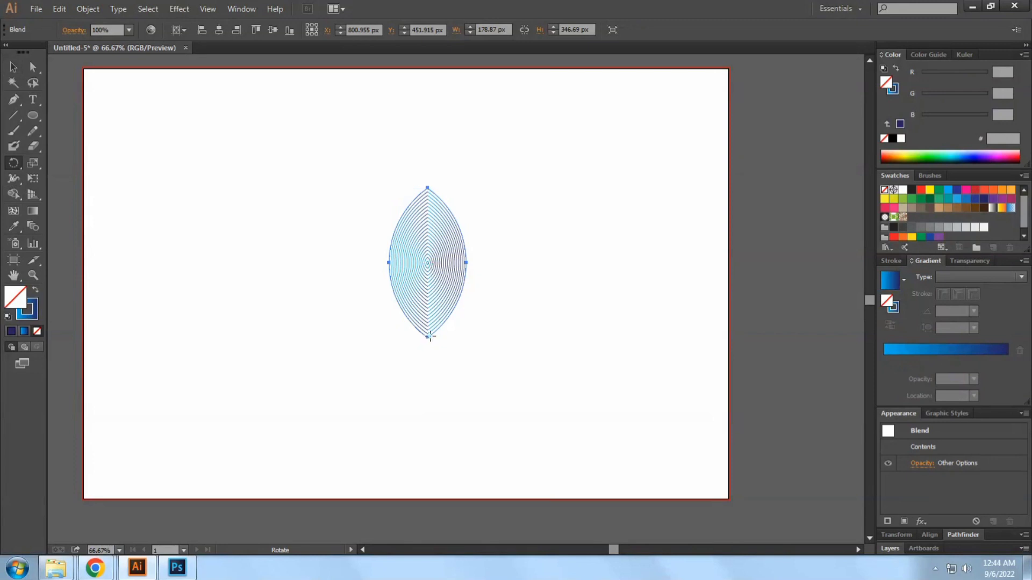
pyautogui.keyDown('alt'); pyautogui.click(430, 337); pyautogui.keyUp('alt')
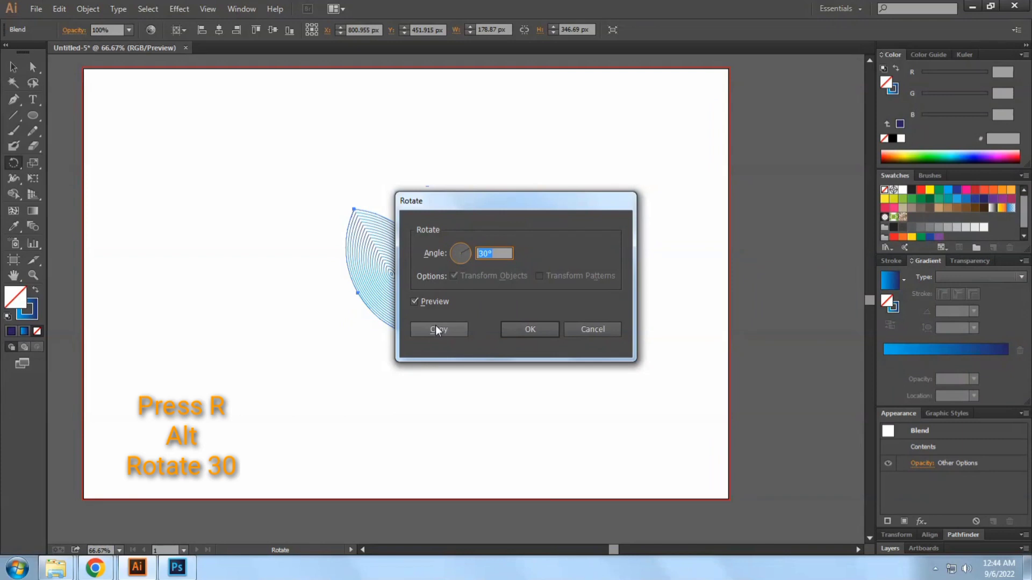
pyautogui.click(437, 330)
# Repeat the rotated copy around the bottom tip until there are eleven petals, and deselect.
pyautogui.hotkey('ctrl', 'd')
pyautogui.hotkey('ctrl', 'd')
pyautogui.hotkey('ctrl', 'd')
pyautogui.hotkey('ctrl', 'd')
pyautogui.hotkey('ctrl', 'd')
pyautogui.hotkey('ctrl', 'd')
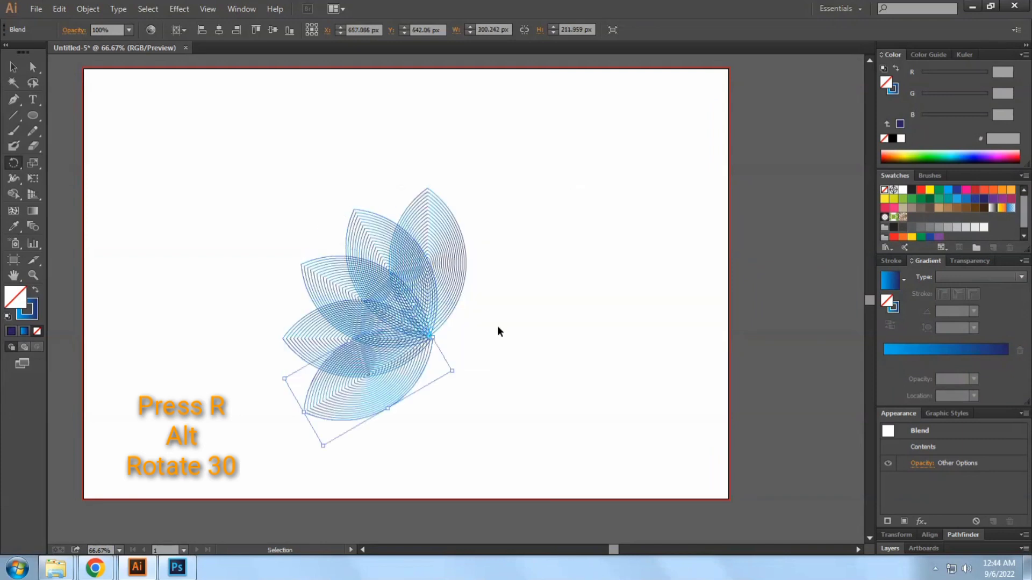
pyautogui.hotkey('ctrl', 'd')
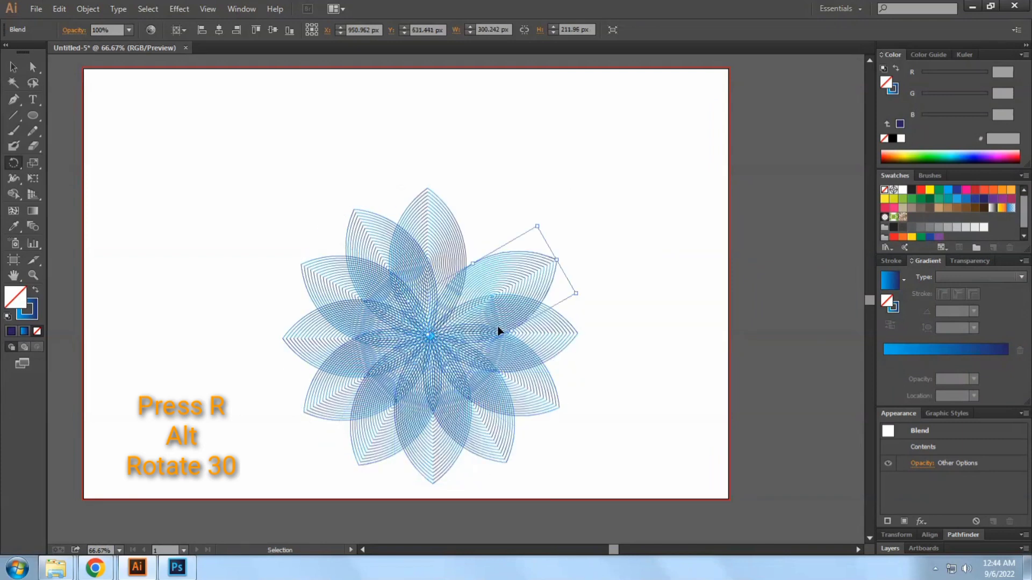
pyautogui.press('v')
pyautogui.click(617, 400)
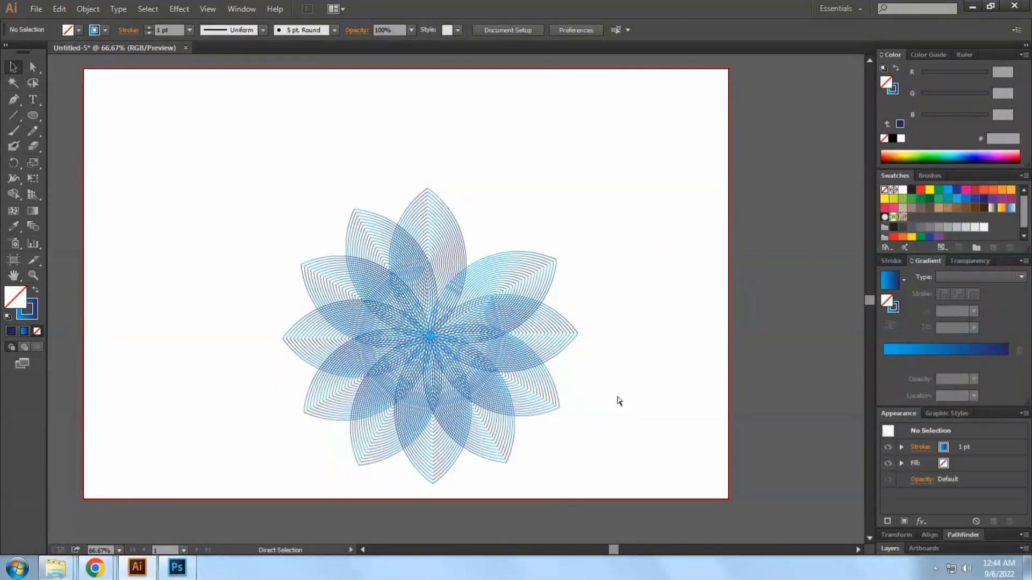
# Undo the last petal copy, repeat the rotated copy twice to complete the twelve-petal flower, and deselect.
pyautogui.hotkey('ctrl', 'z')
pyautogui.hotkey('ctrl', 'd')
pyautogui.hotkey('ctrl', 'd')
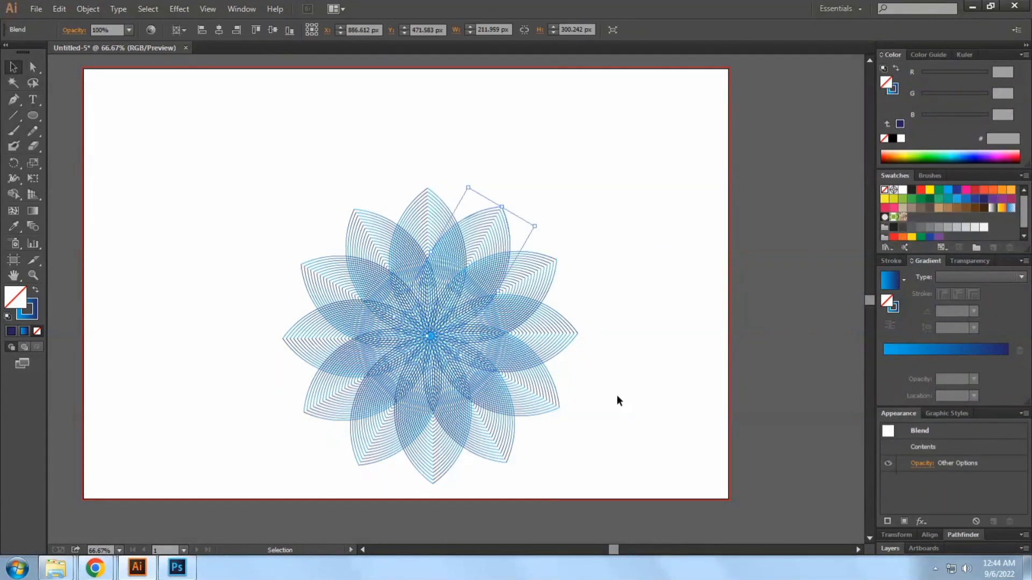
pyautogui.click(617, 403)
# Select all twelve petals, try the Multiply blending mode, set it to Screen instead, and deselect.
pyautogui.moveTo(617, 481); pyautogui.dragTo(230, 206)
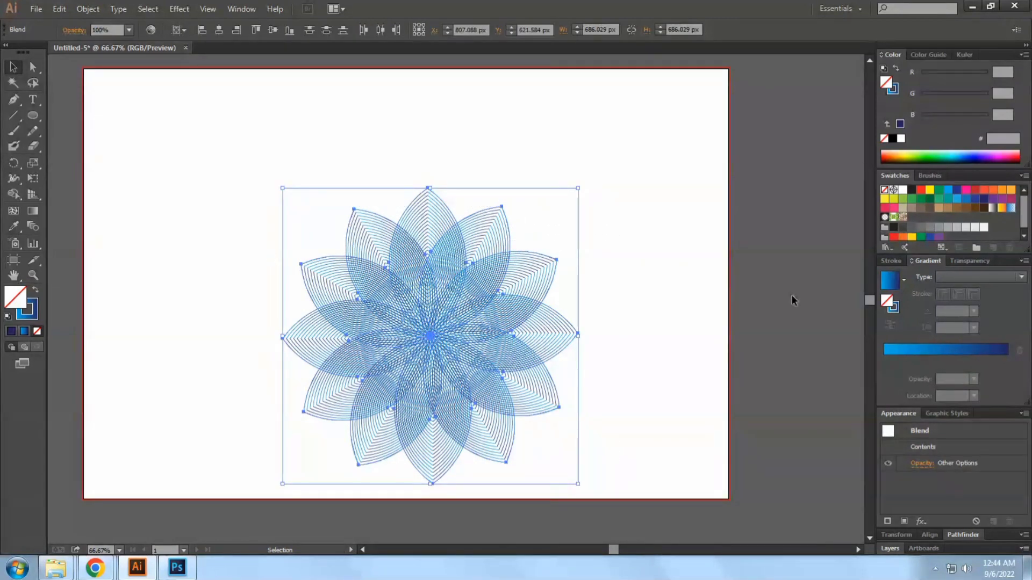
pyautogui.click(957, 260)
pyautogui.click(927, 276)
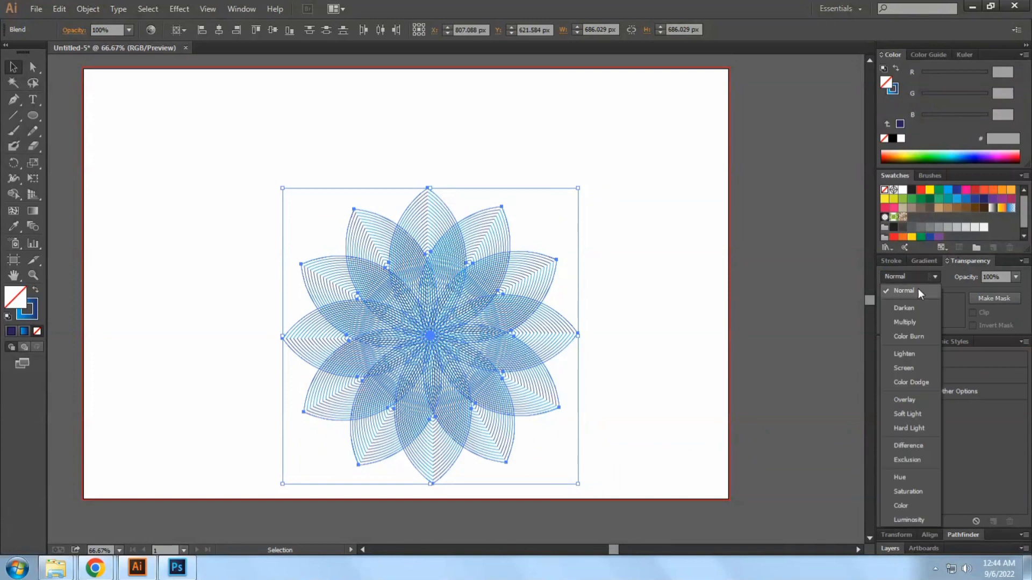
pyautogui.click(905, 323)
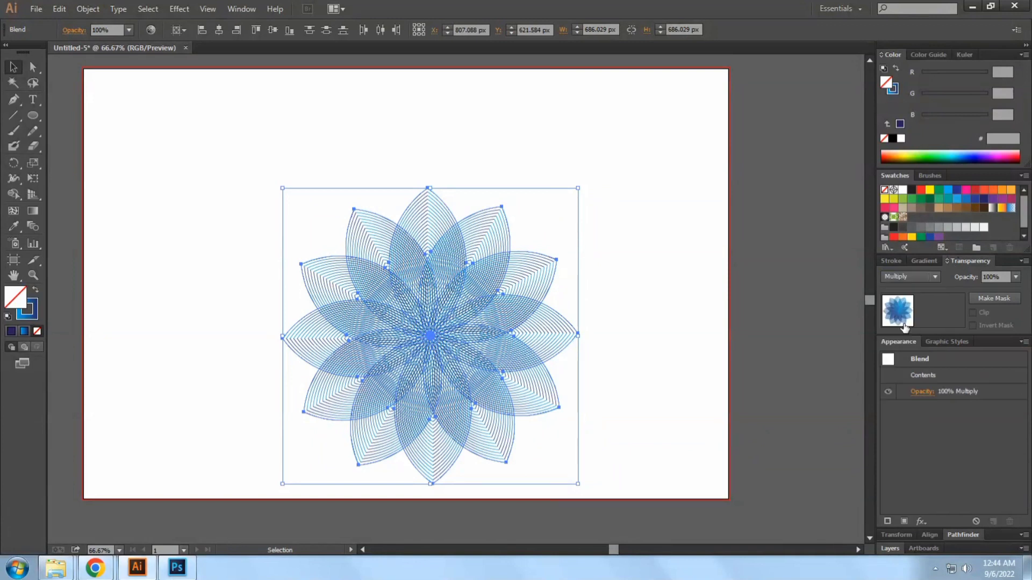
pyautogui.click(915, 280)
pyautogui.click(903, 366)
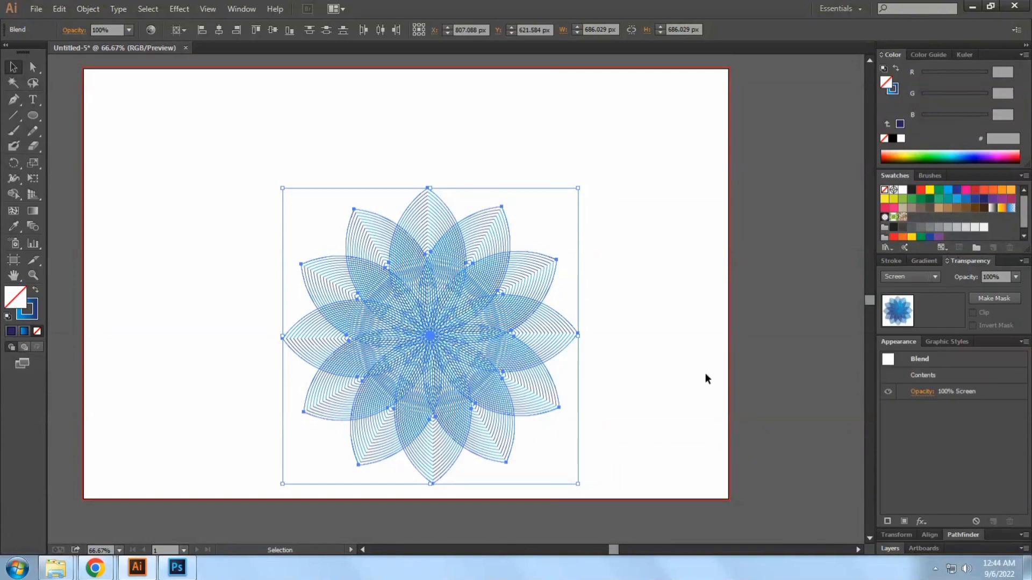
pyautogui.click(676, 387)
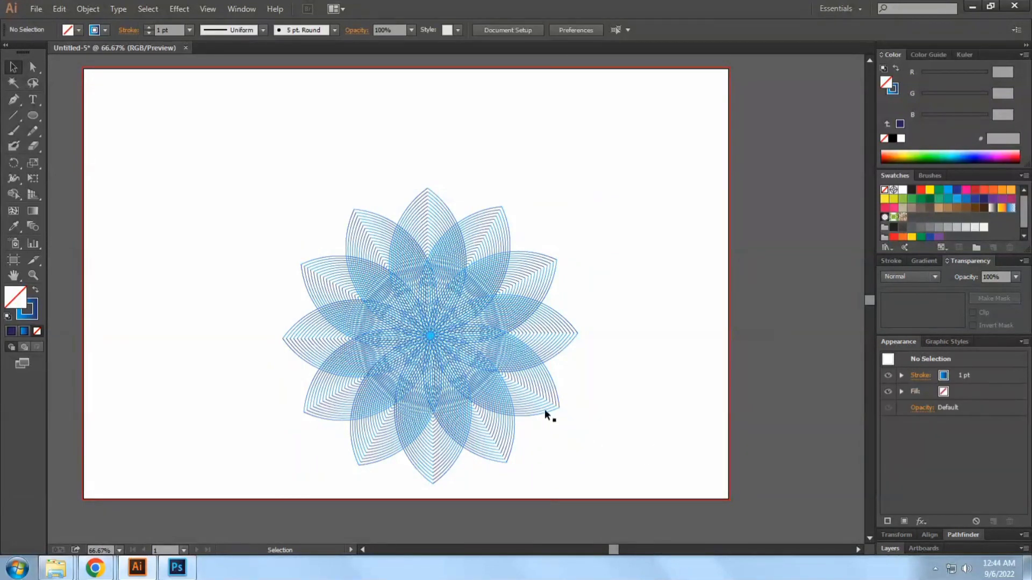
# Scale the whole flower down proportionally to about 425 px wide and group its petals.
pyautogui.moveTo(605, 448); pyautogui.dragTo(242, 199)
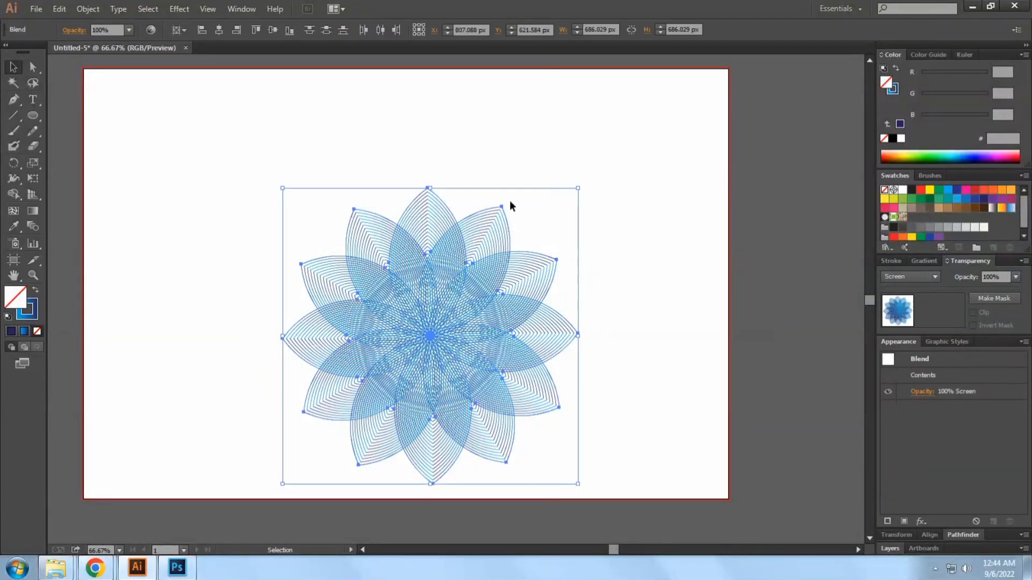
pyautogui.moveTo(579, 190); pyautogui.dragTo(579, 264)
pyautogui.click(580, 264)
pyautogui.moveTo(253, 228); pyautogui.dragTo(587, 441)
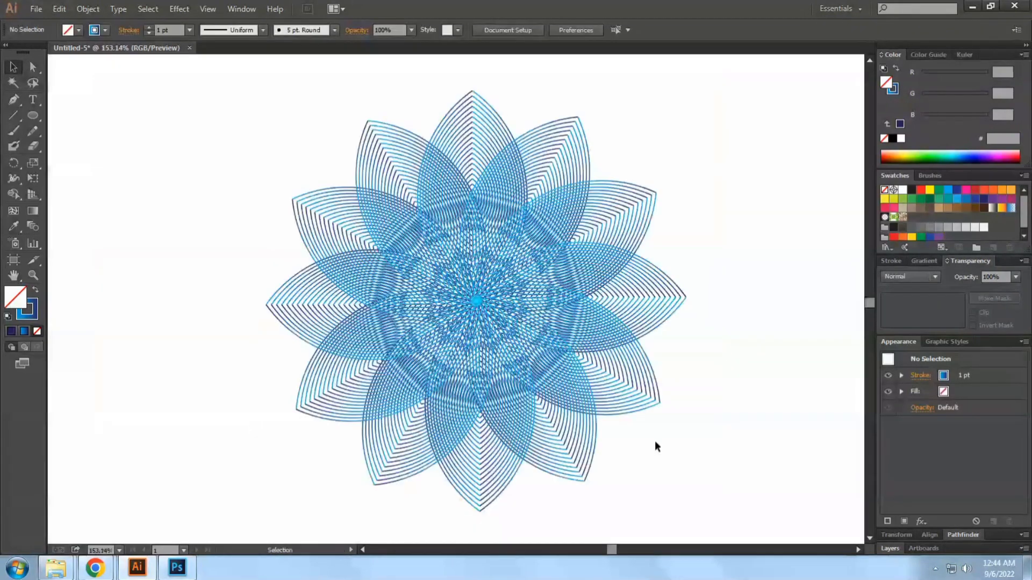
pyautogui.scroll(-2, 655, 441)
pyautogui.click(537, 410)
pyautogui.hotkey('ctrl', '-')
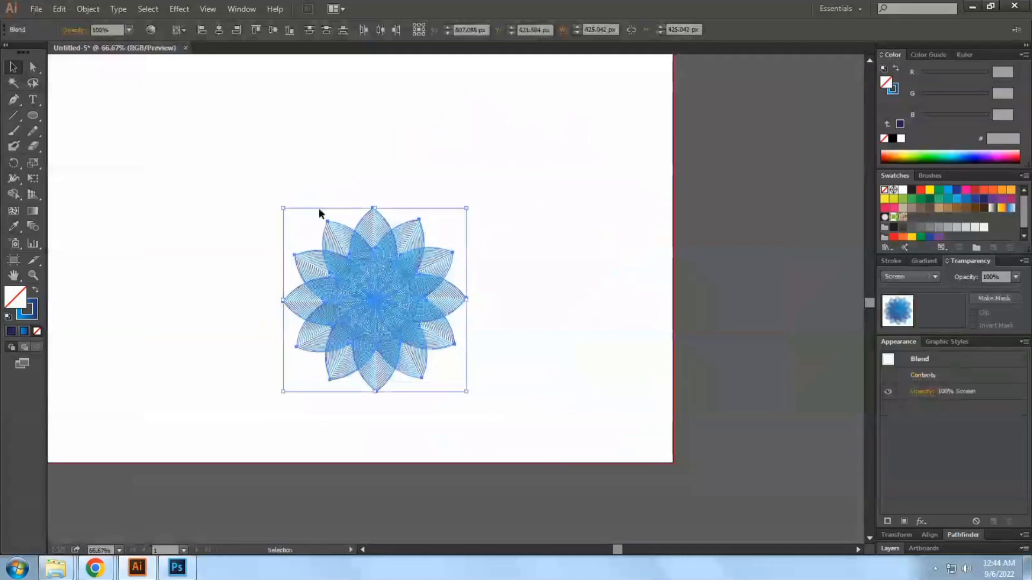
pyautogui.hotkey('ctrl', 'g')
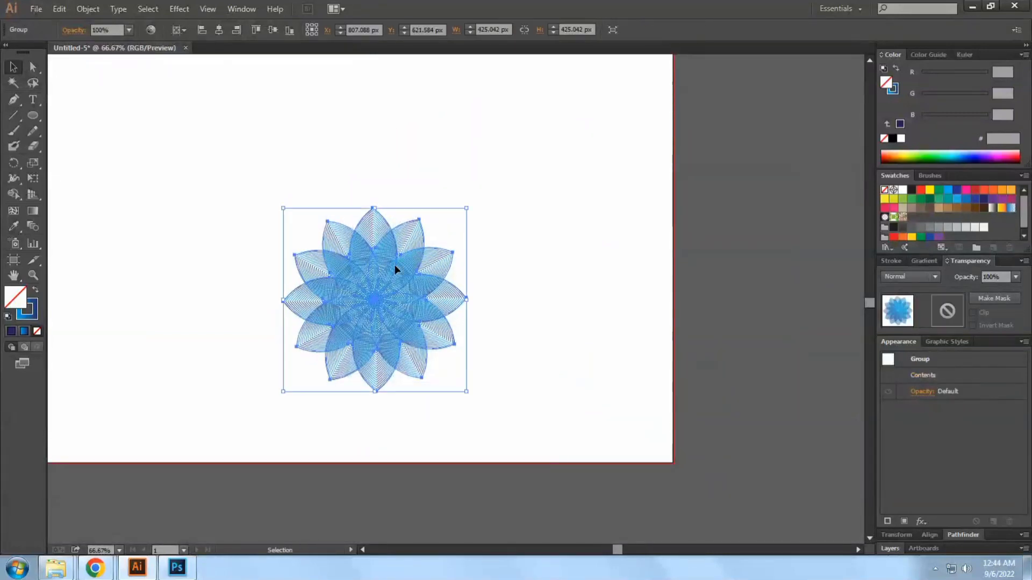
# Apply a Free Distort effect that swaps the flower group's two upper corners, pinching it at the centre, and expand its appearance.
pyautogui.click(921, 516)
pyautogui.moveTo(939, 285)
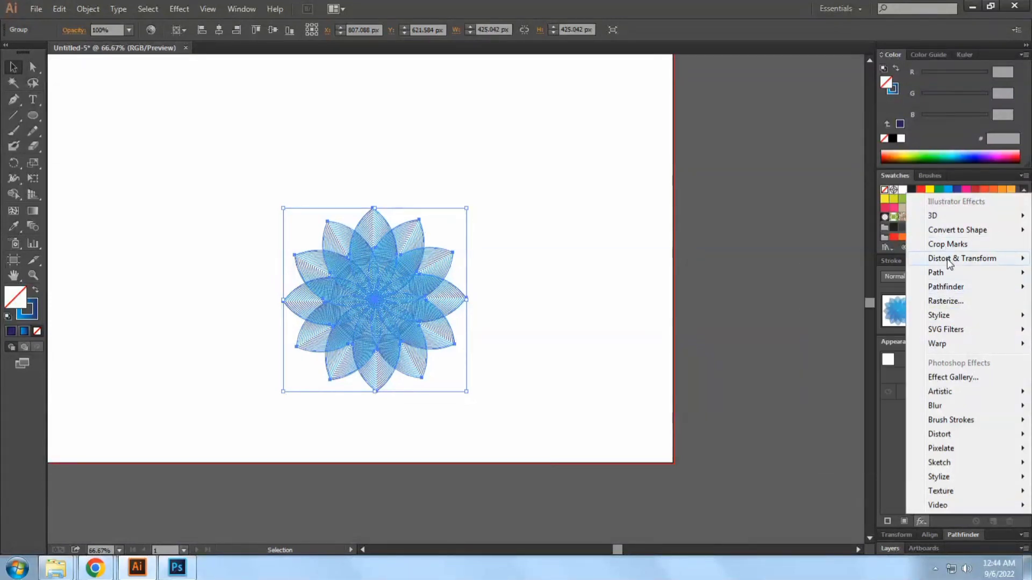
pyautogui.moveTo(948, 263)
pyautogui.click(831, 256)
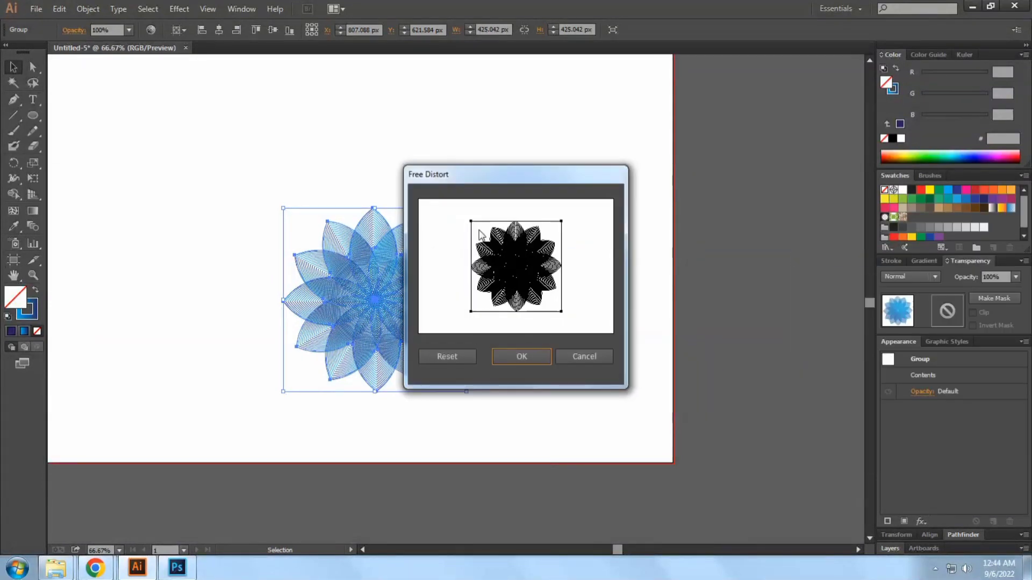
pyautogui.moveTo(471, 221); pyautogui.dragTo(561, 221)
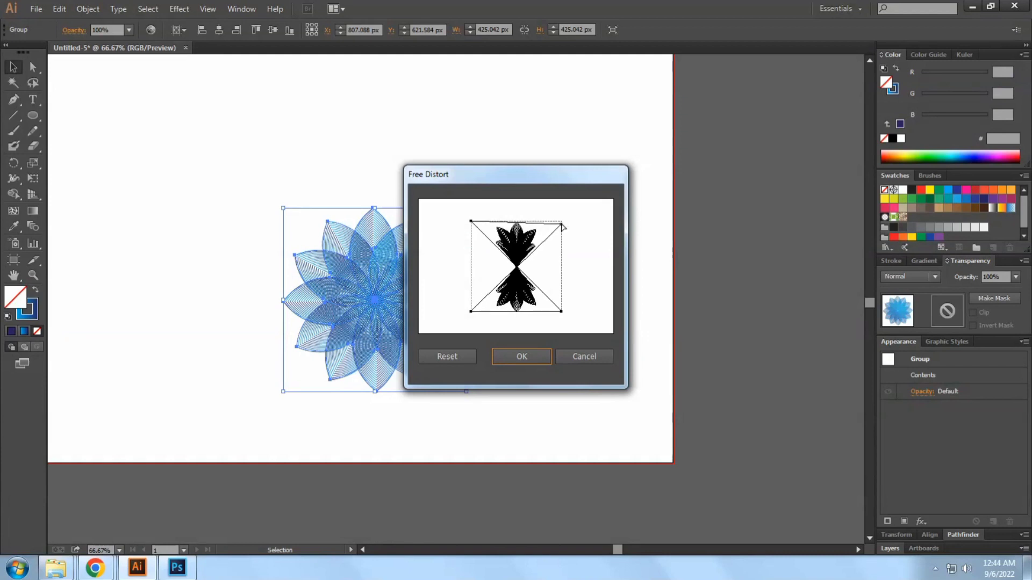
pyautogui.click(521, 357)
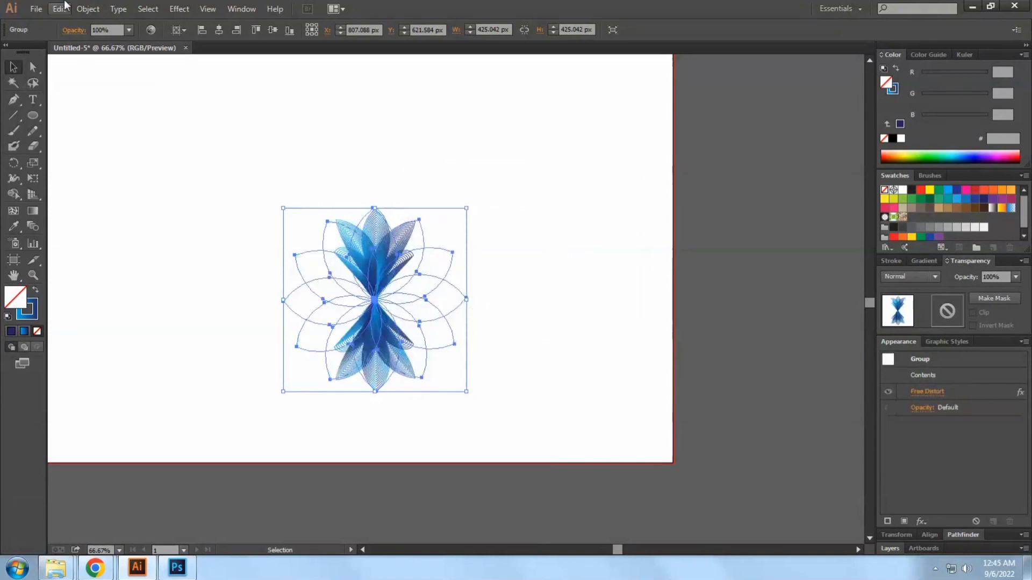
pyautogui.click(87, 9)
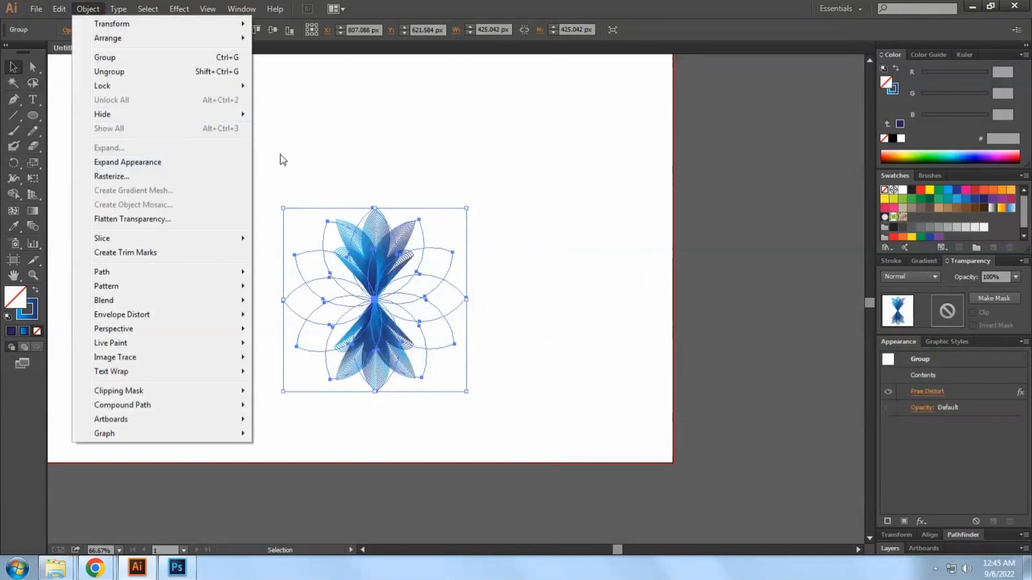
pyautogui.click(166, 162)
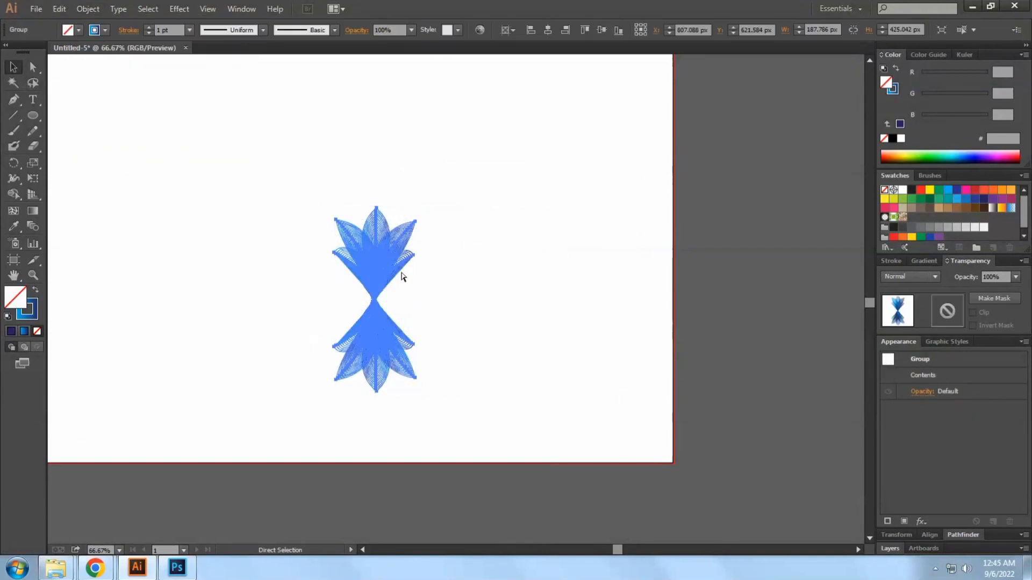
# Paste a copy of the pinched shape in front, rotate it 90° to form a cross-shaped flower, and deselect.
pyautogui.press('c')
pyautogui.hotkey('ctrl', 'f')
pyautogui.hotkey('ctrl', 'z')
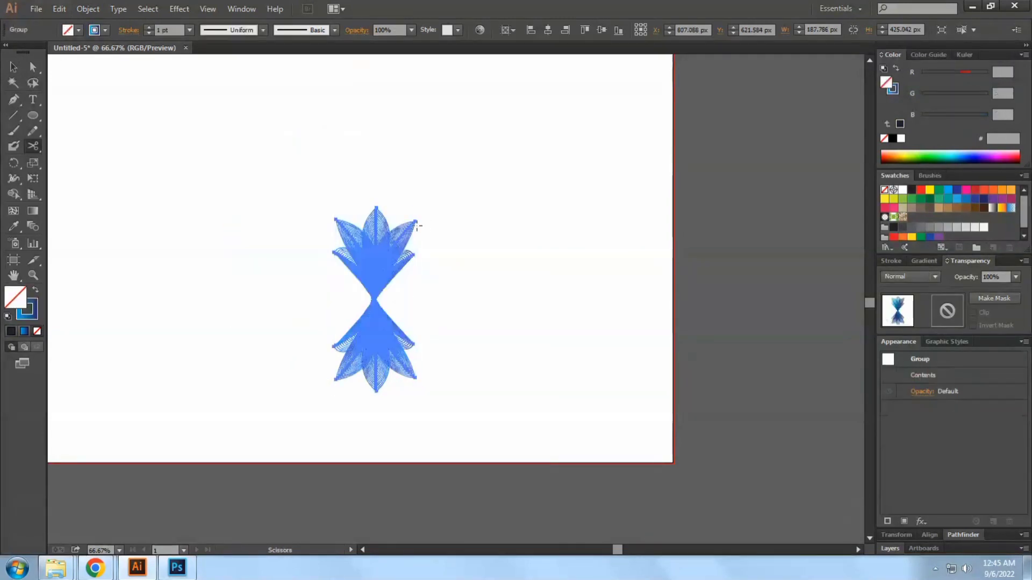
pyautogui.press('v')
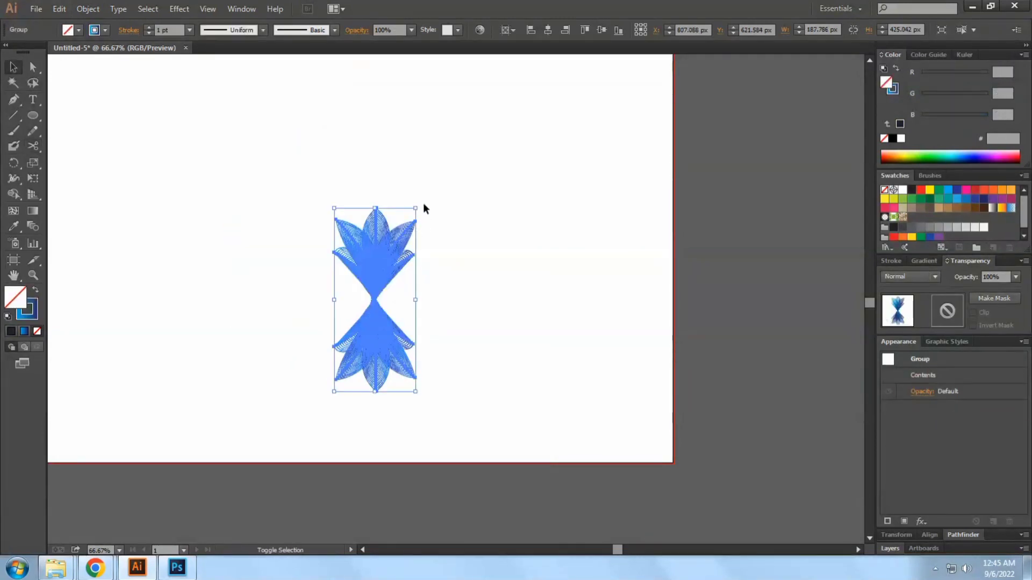
pyautogui.moveTo(424, 208); pyautogui.dragTo(509, 339)
pyautogui.click(509, 344)
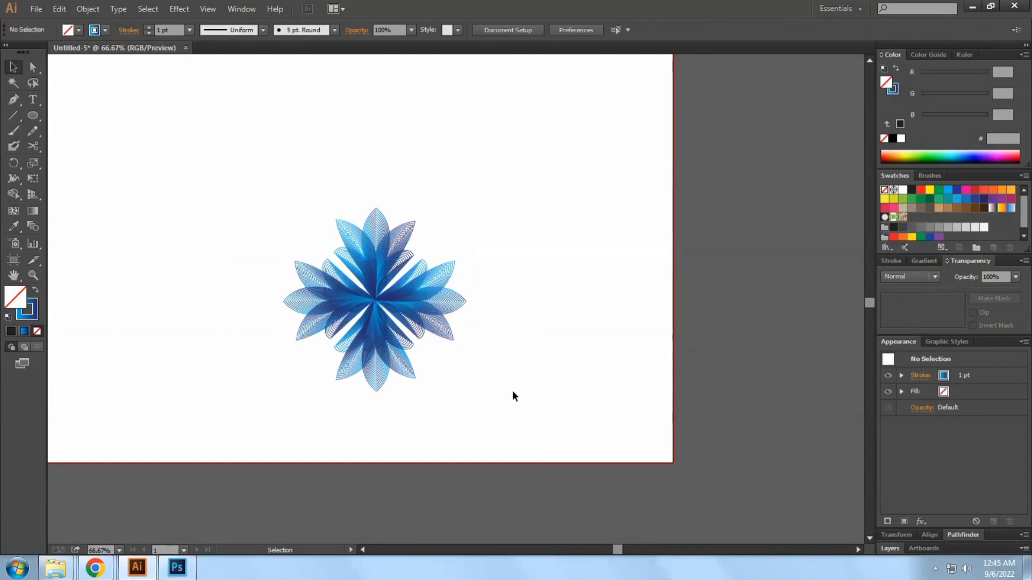
pyautogui.moveTo(512, 391); pyautogui.dragTo(511, 414)
pyautogui.scroll(-1, 245, 205)
pyautogui.click(248, 194)
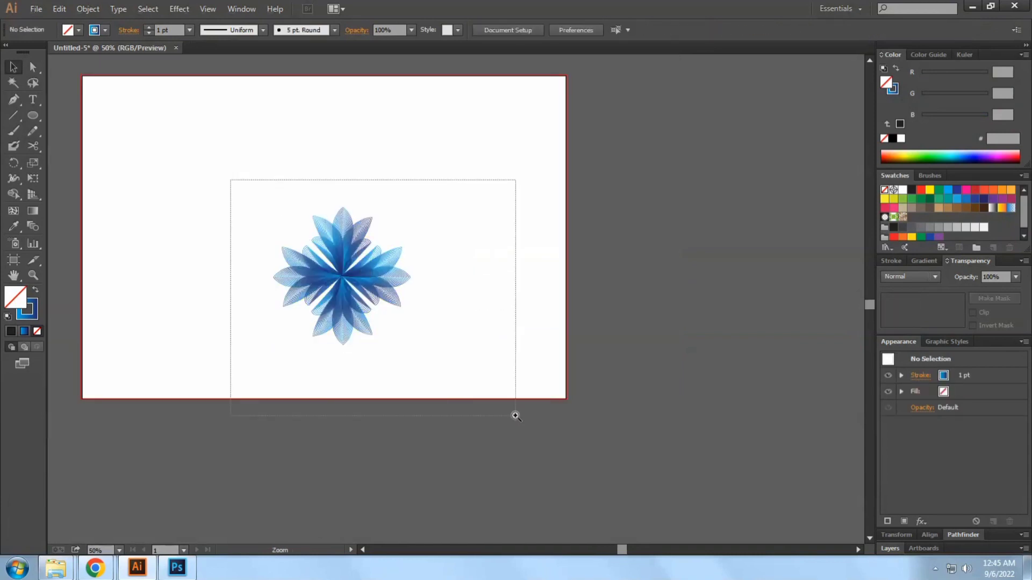
# Select both crossed shapes, expand their fill and stroke, and deselect.
pyautogui.moveTo(191, 108); pyautogui.dragTo(650, 423)
pyautogui.moveTo(658, 458); pyautogui.dragTo(157, 144)
pyautogui.click(88, 8)
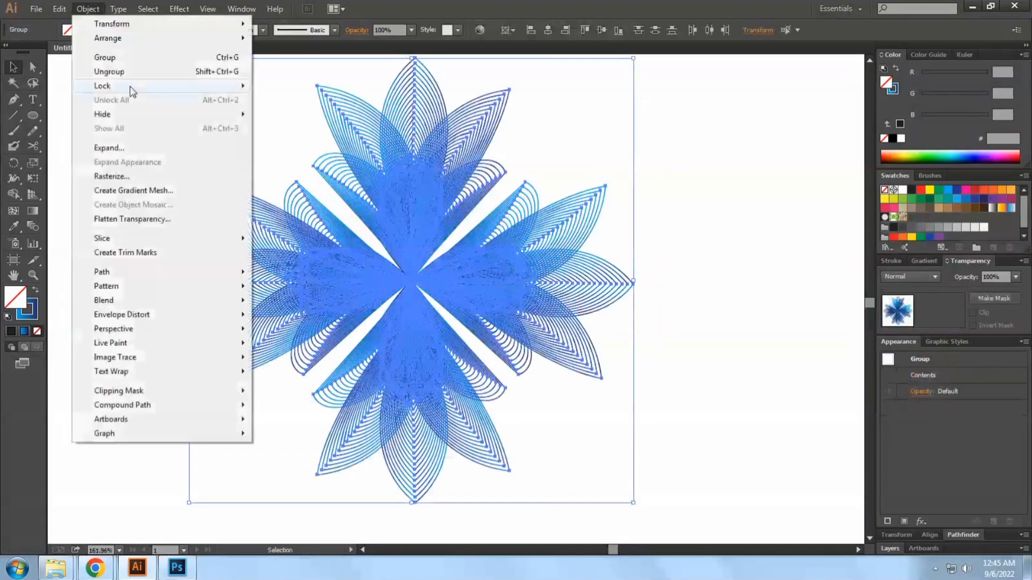
pyautogui.click(114, 147)
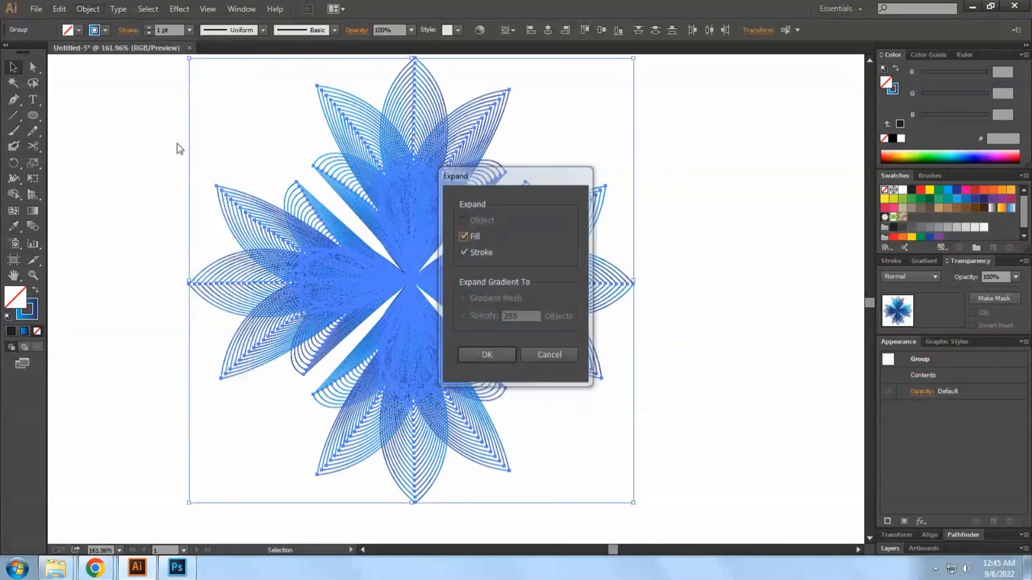
pyautogui.press('Return')
pyautogui.click(176, 141)
# Select the horizontal petal group and replace its gradient's start colour with red (ed1c24).
pyautogui.scroll(-2, 176, 141)
pyautogui.click(260, 219)
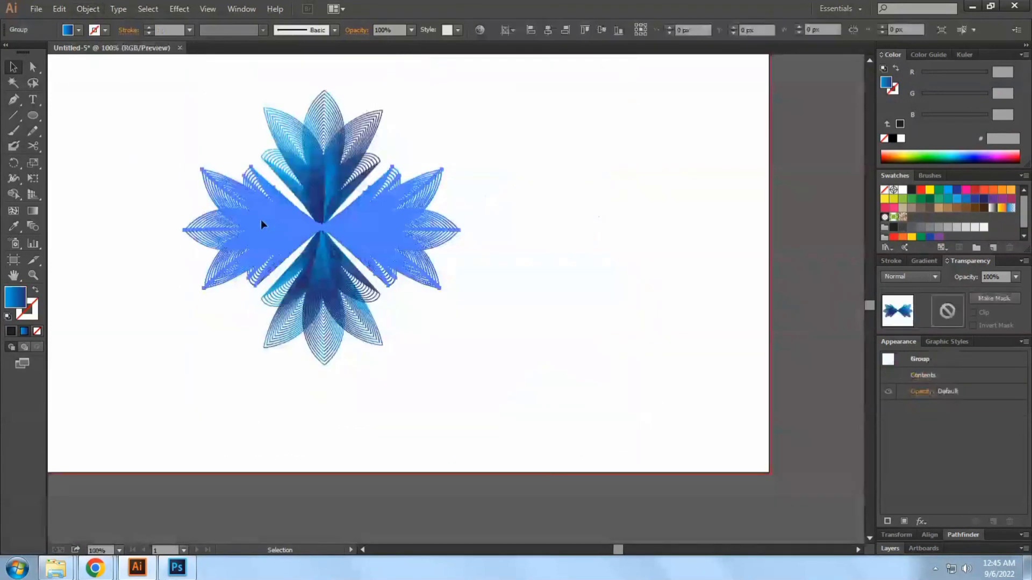
pyautogui.scroll(-1, 153, 172)
pyautogui.click(153, 172)
pyautogui.moveTo(135, 158); pyautogui.dragTo(179, 177)
pyautogui.moveTo(125, 122); pyautogui.dragTo(502, 362)
pyautogui.click(422, 285)
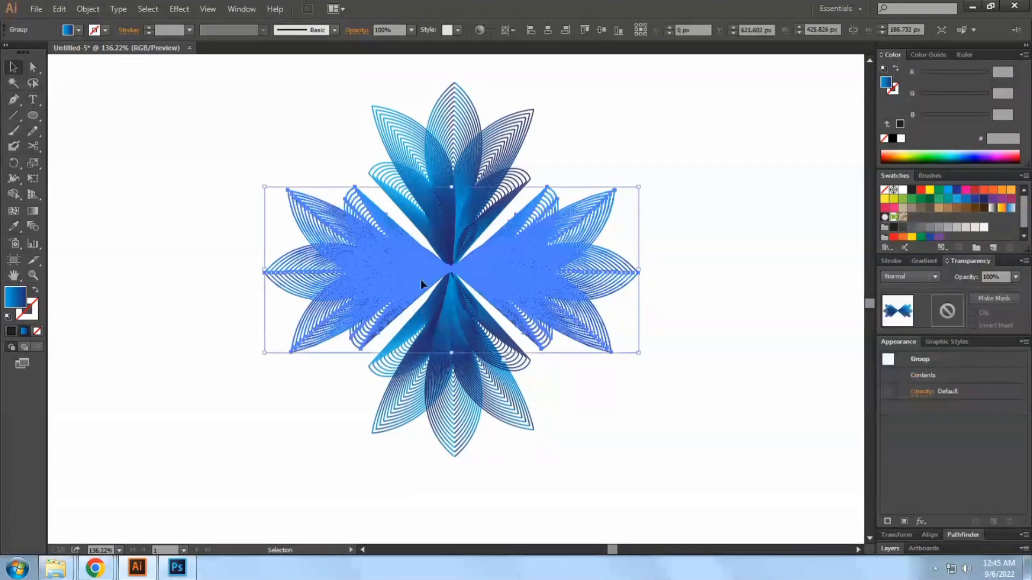
pyautogui.click(920, 262)
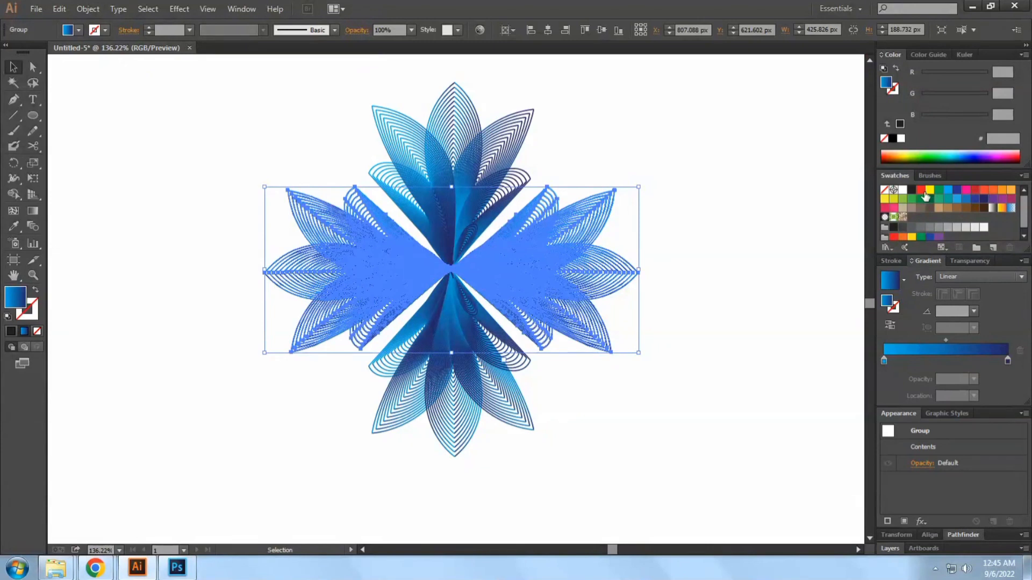
pyautogui.moveTo(925, 196); pyautogui.dragTo(886, 363)
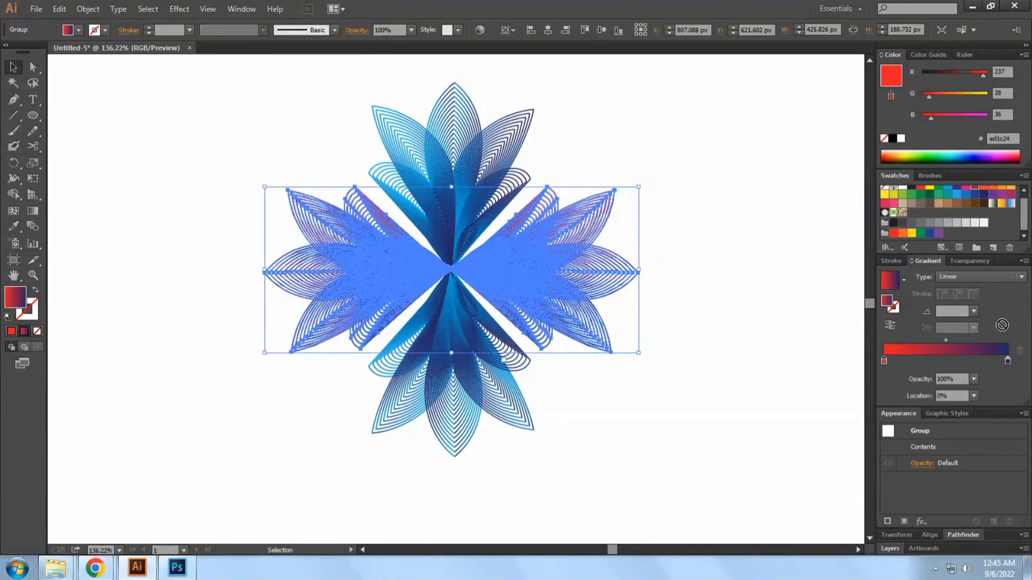
# Set the end colour of the horizontal petals' gradient to dark red (601e2d) and deselect.
pyautogui.moveTo(975, 192); pyautogui.dragTo(1008, 359)
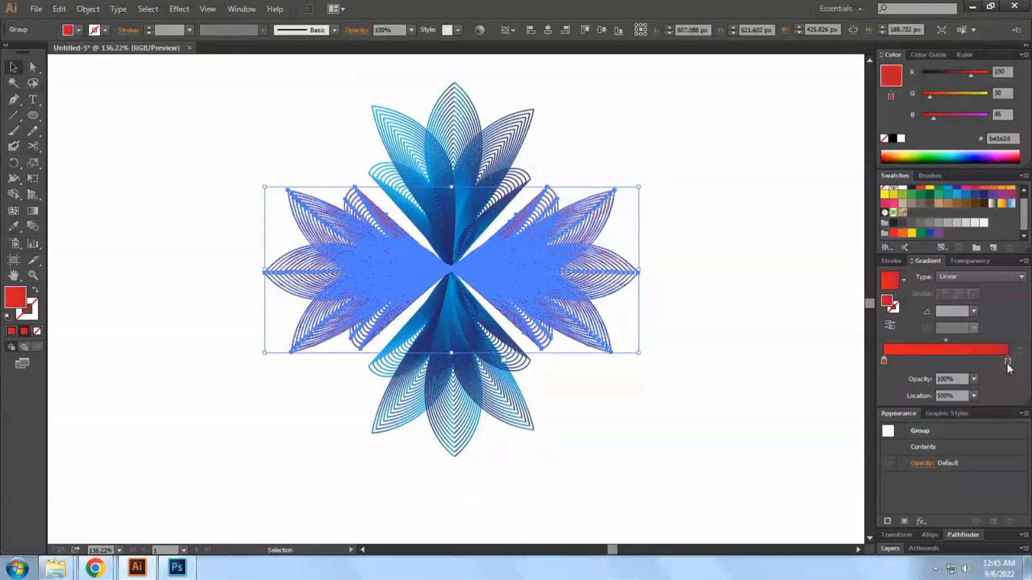
pyautogui.doubleClick(1008, 360)
pyautogui.moveTo(921, 407); pyautogui.dragTo(924, 412)
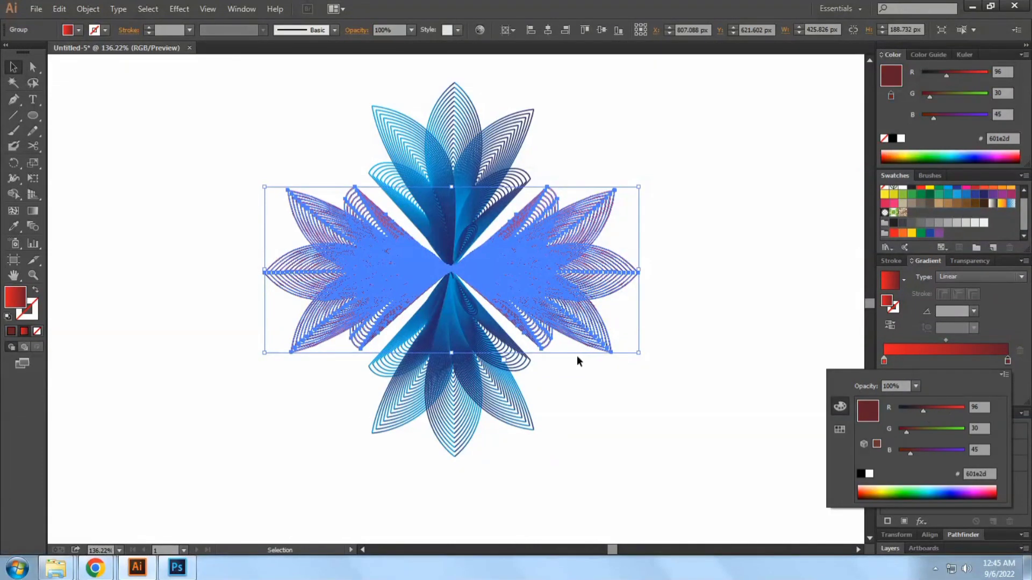
pyautogui.click(591, 407)
pyautogui.click(591, 408)
pyautogui.hotkey('ctrl', '1')
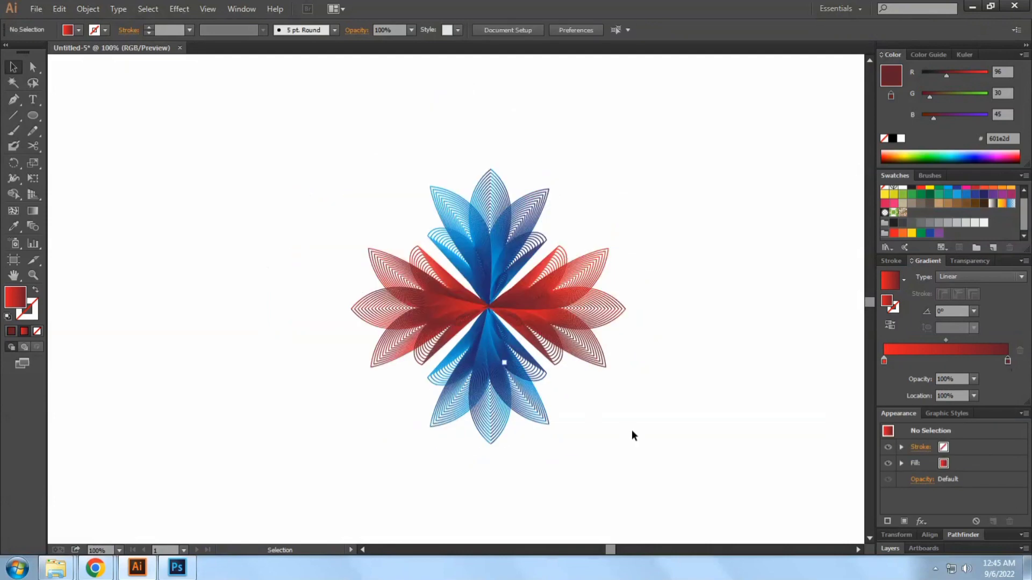
# Send the red horizontal petal group to the back, behind the blue petals, and deselect.
pyautogui.click(564, 323)
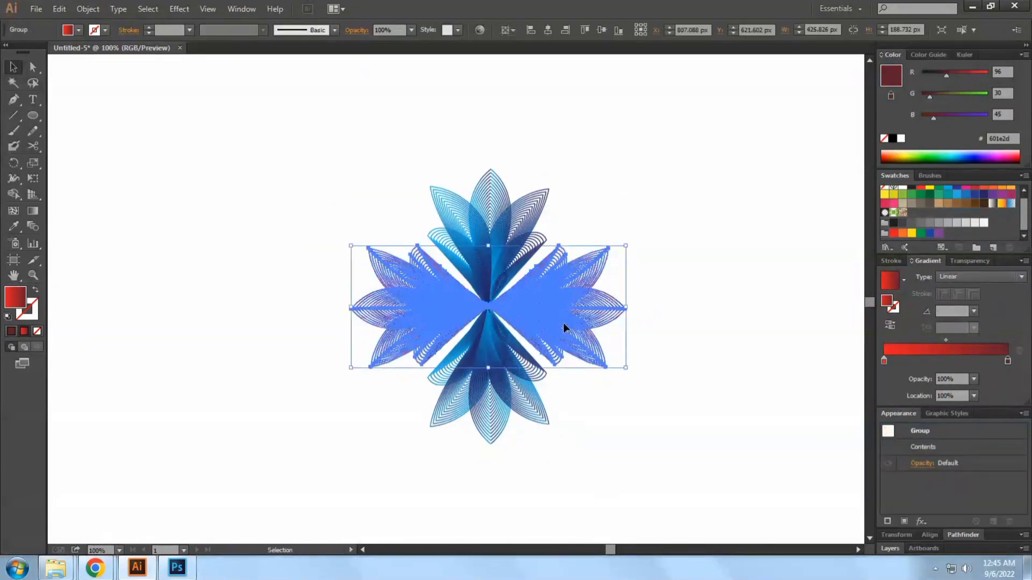
pyautogui.rightClick(564, 329)
pyautogui.moveTo(605, 440)
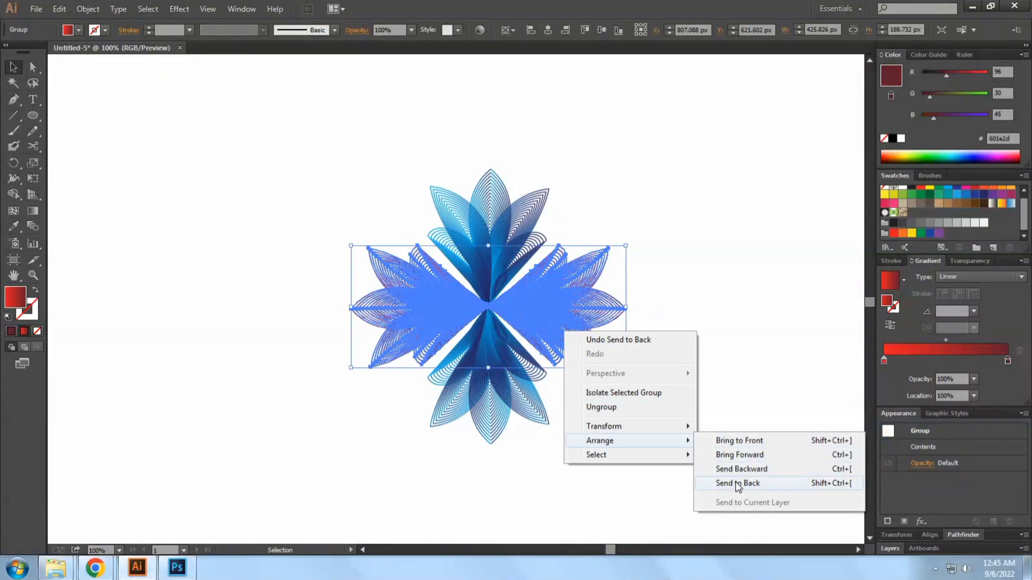
pyautogui.click(737, 483)
pyautogui.click(698, 455)
pyautogui.scroll(-1, 698, 455)
pyautogui.moveTo(699, 454); pyautogui.dragTo(655, 446)
pyautogui.moveTo(398, 290); pyautogui.dragTo(688, 463)
pyautogui.scroll(-3, 489, 364)
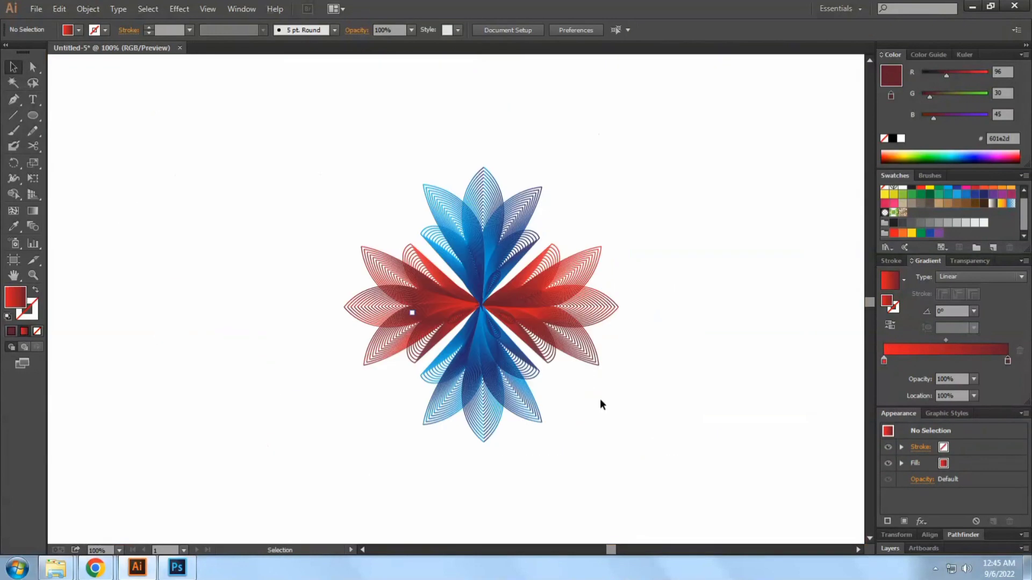
# Enlarge the whole flower proportionally, move it up on the artboard, and deselect.
pyautogui.moveTo(619, 438); pyautogui.dragTo(363, 217)
pyautogui.press('v')
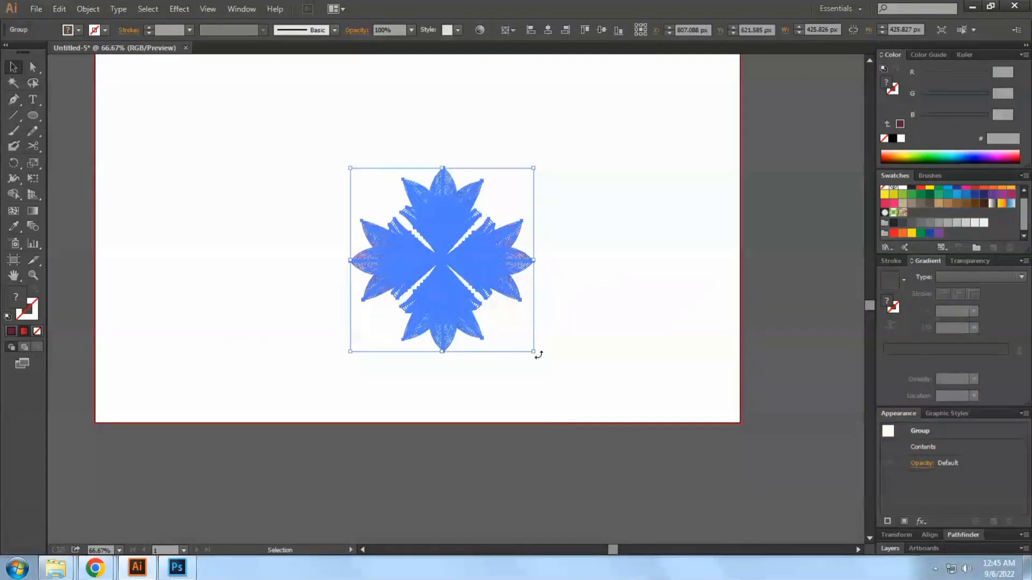
pyautogui.moveTo(542, 355); pyautogui.dragTo(568, 386)
pyautogui.moveTo(452, 226); pyautogui.dragTo(456, 186)
pyautogui.click(242, 156)
# Draw a circle about 375 px in diameter beside the flower and fill it with a white-to-black radial gradient.
pyautogui.click(32, 115)
pyautogui.moveTo(249, 228); pyautogui.dragTo(329, 294)
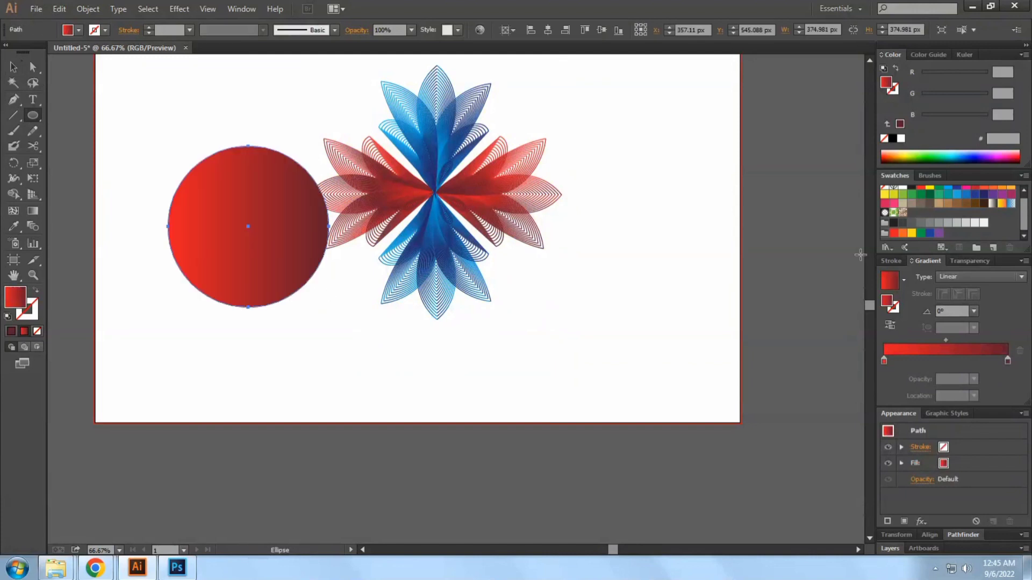
pyautogui.click(903, 279)
pyautogui.click(832, 305)
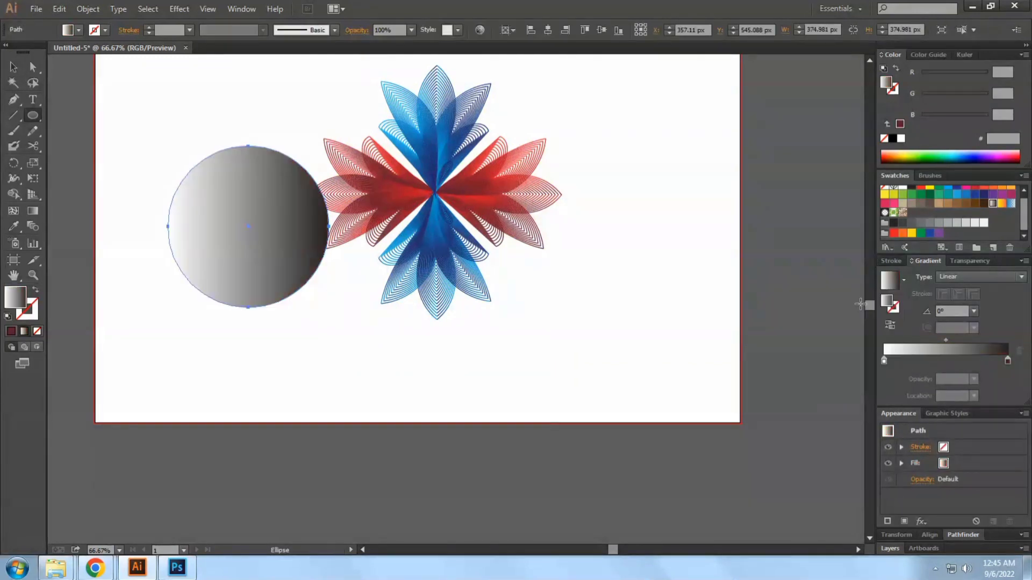
pyautogui.click(981, 276)
pyautogui.click(963, 293)
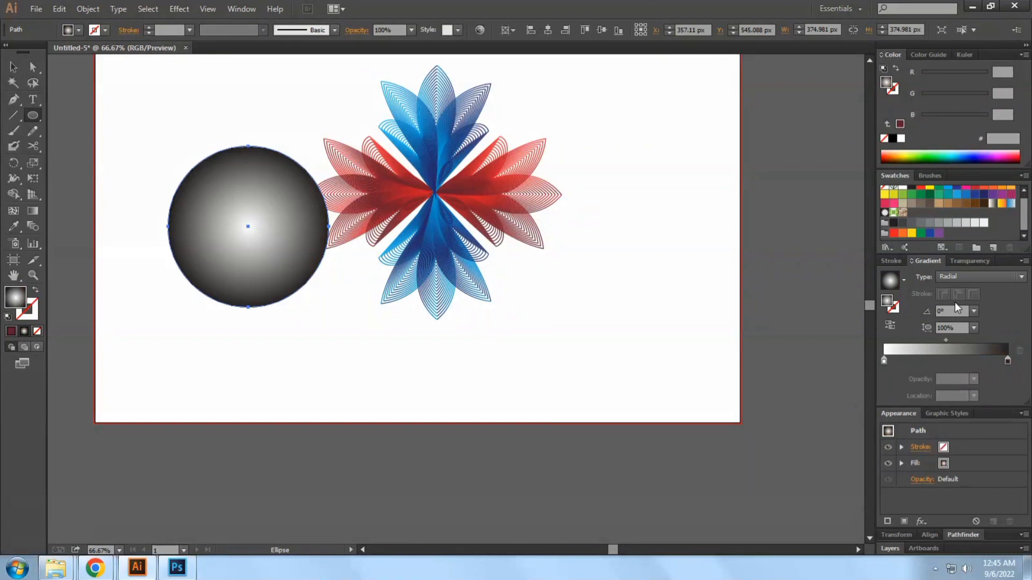
# Reverse the circle's radial gradient so black is at the centre, and set the outer white stop's opacity to 0%.
pyautogui.click(891, 326)
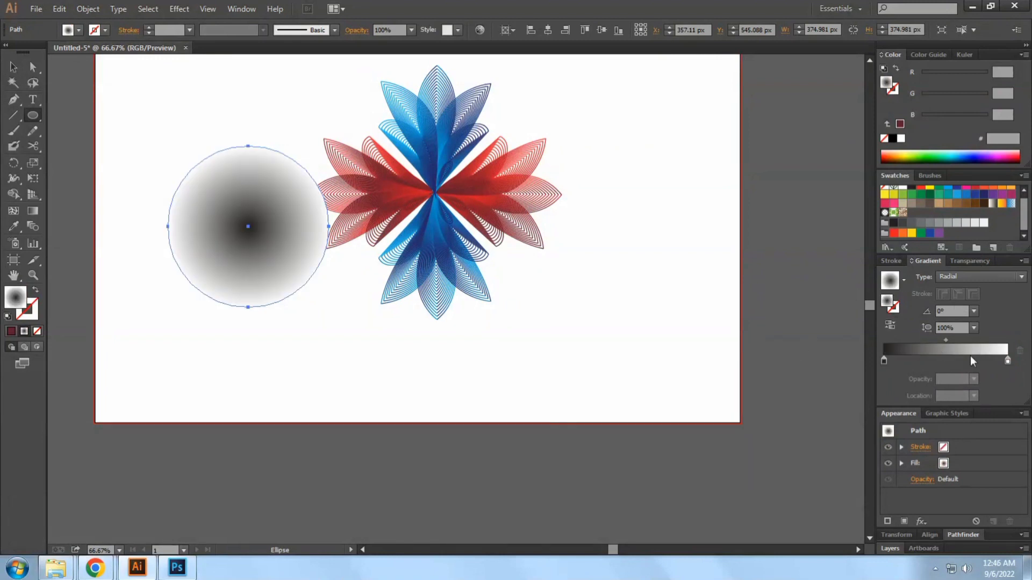
pyautogui.moveTo(1008, 361); pyautogui.dragTo(1005, 361)
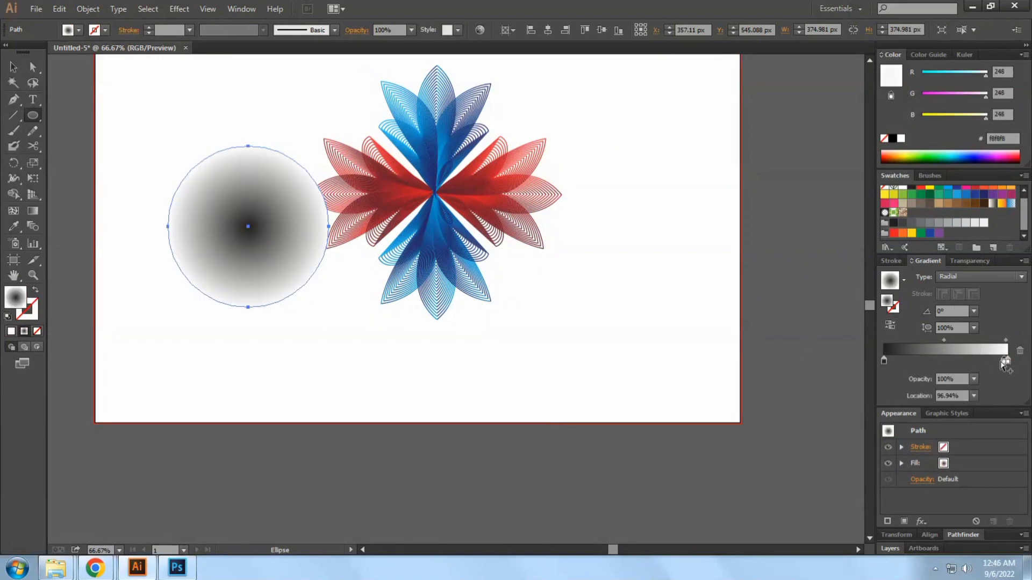
pyautogui.hotkey('ctrl', 'z')
pyautogui.click(1007, 362)
pyautogui.click(954, 380)
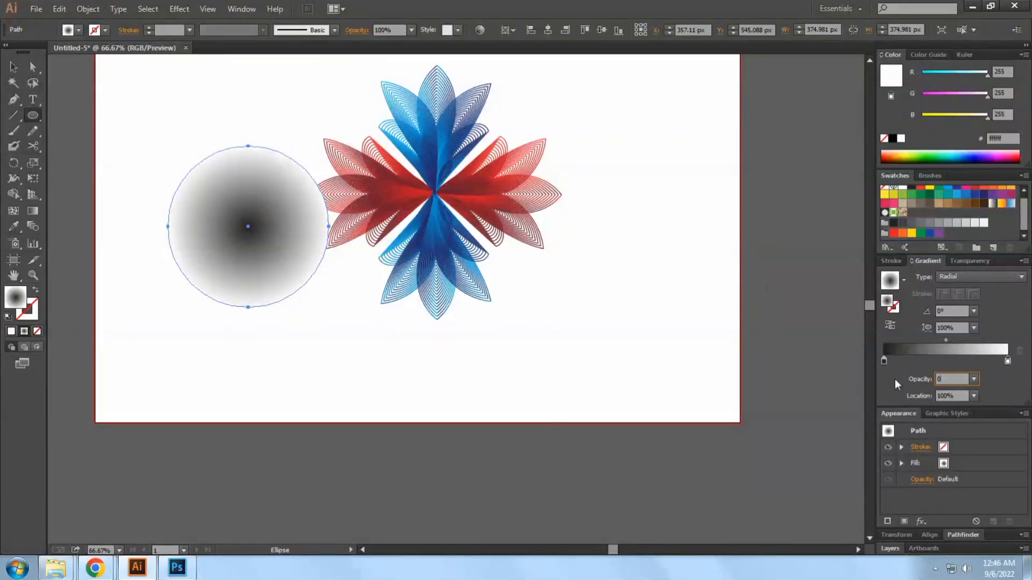
pyautogui.press('Return')
# Set the opacity of the circle gradient's black centre stop to 60%.
pyautogui.click(885, 360)
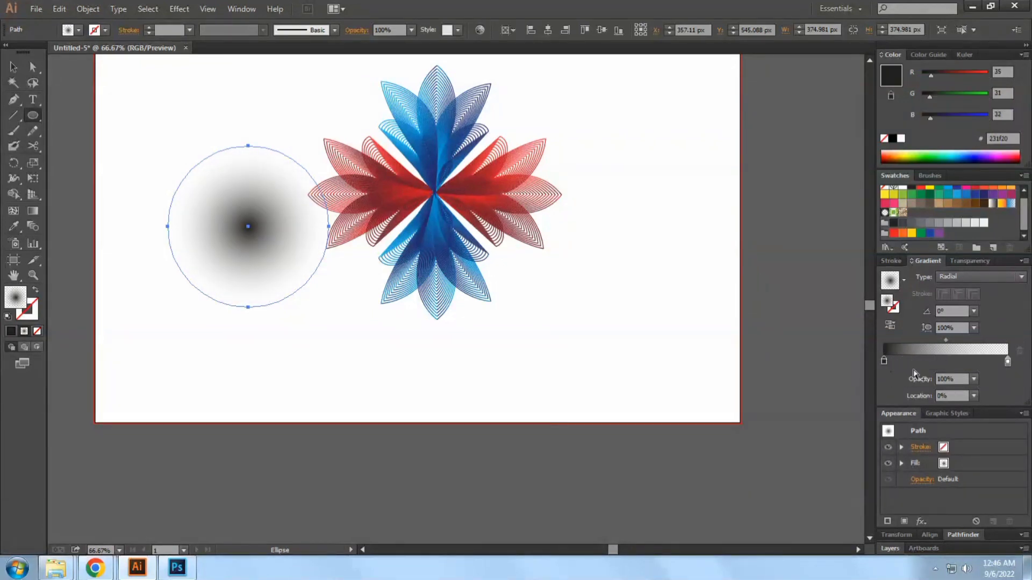
pyautogui.write('60')
pyautogui.press('Return')
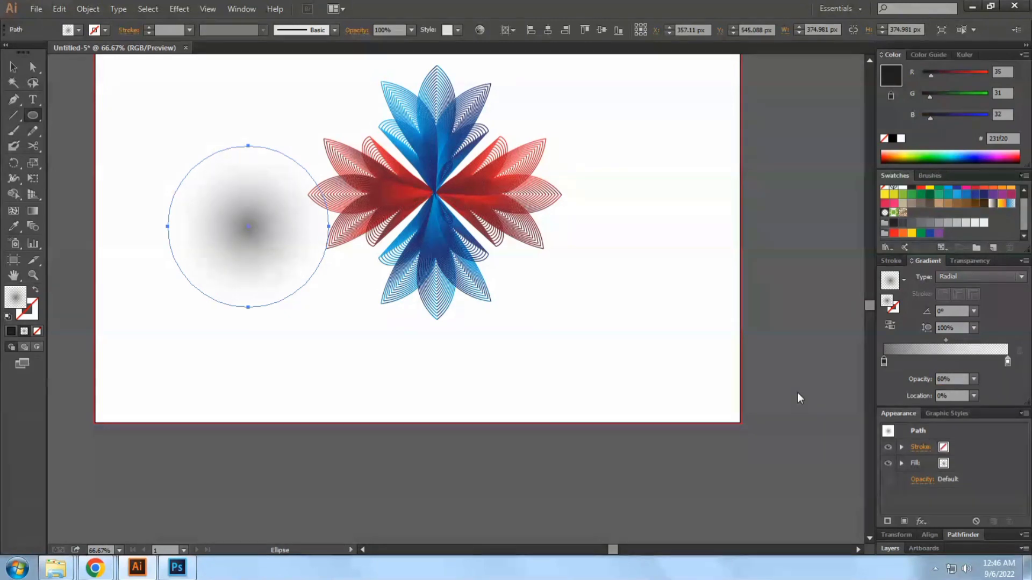
# Flatten the gradient circle into a shadow ellipse about 441 by 39 px and place it just below the flower.
pyautogui.press('v')
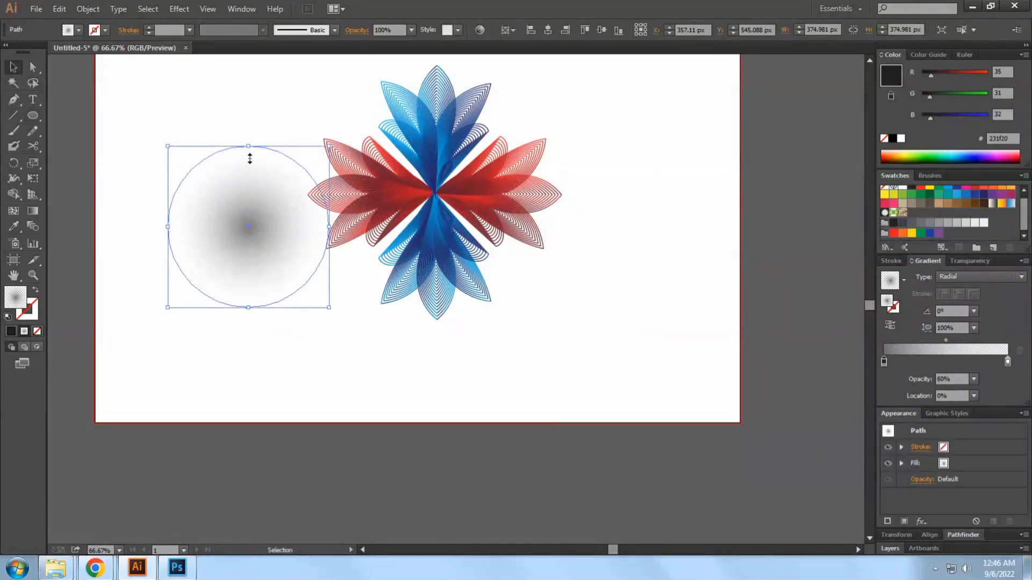
pyautogui.moveTo(250, 159); pyautogui.dragTo(458, 336)
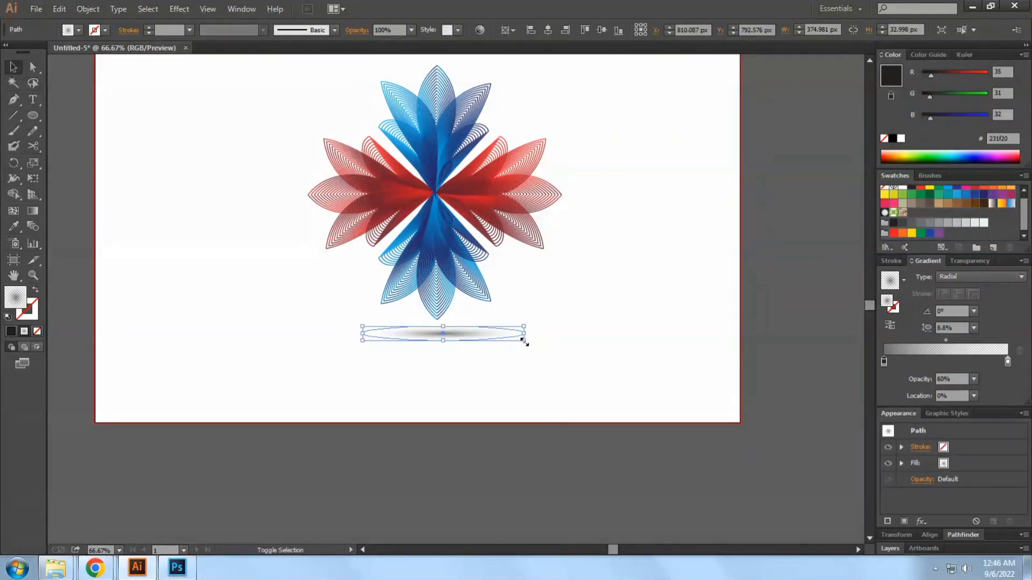
pyautogui.moveTo(524, 340); pyautogui.dragTo(538, 343)
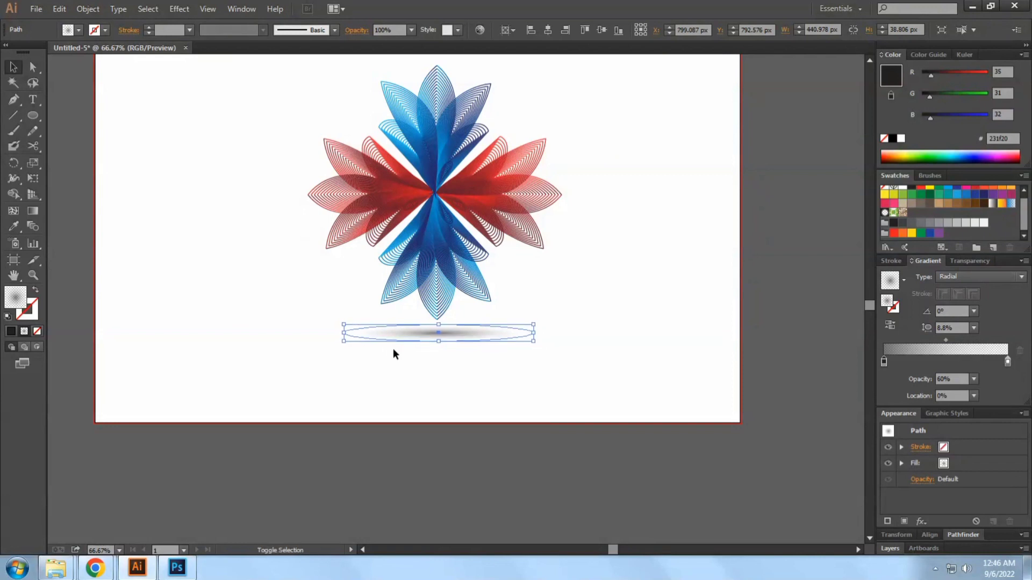
# Group the flower with its shadow, centre the group horizontally and vertically on the artboard, enlarge it slightly, and deselect.
pyautogui.click(527, 384)
pyautogui.moveTo(527, 384); pyautogui.dragTo(314, 138)
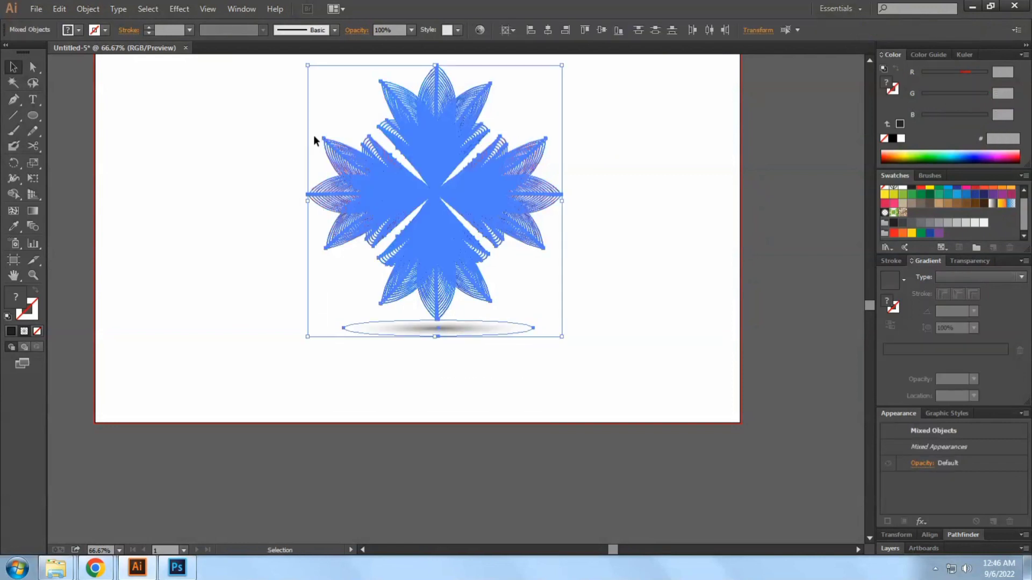
pyautogui.hotkey('ctrl', '-')
pyautogui.hotkey('ctrl', '-')
pyautogui.click(566, 30)
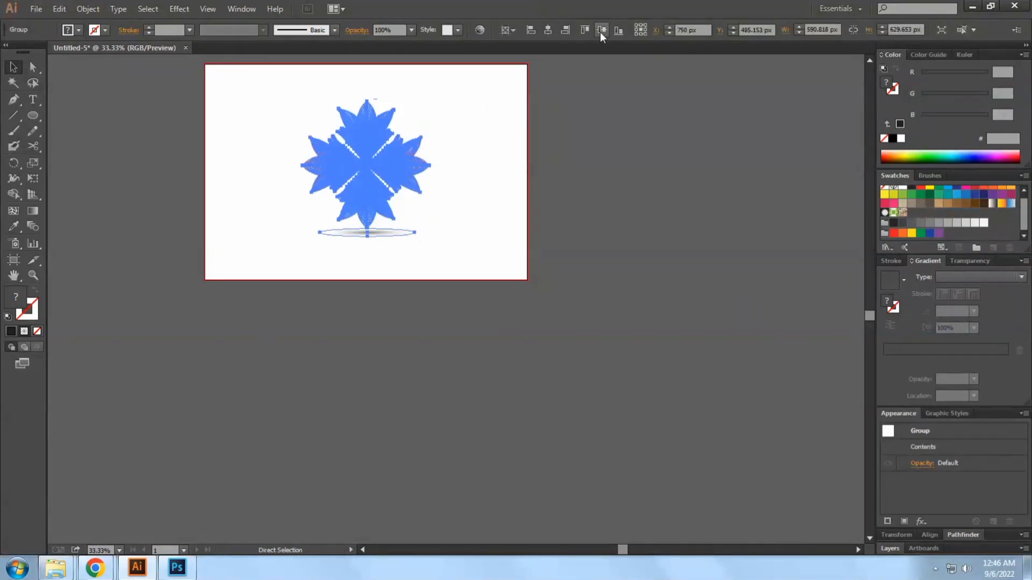
pyautogui.click(600, 31)
pyautogui.press('a')
pyautogui.click(476, 232)
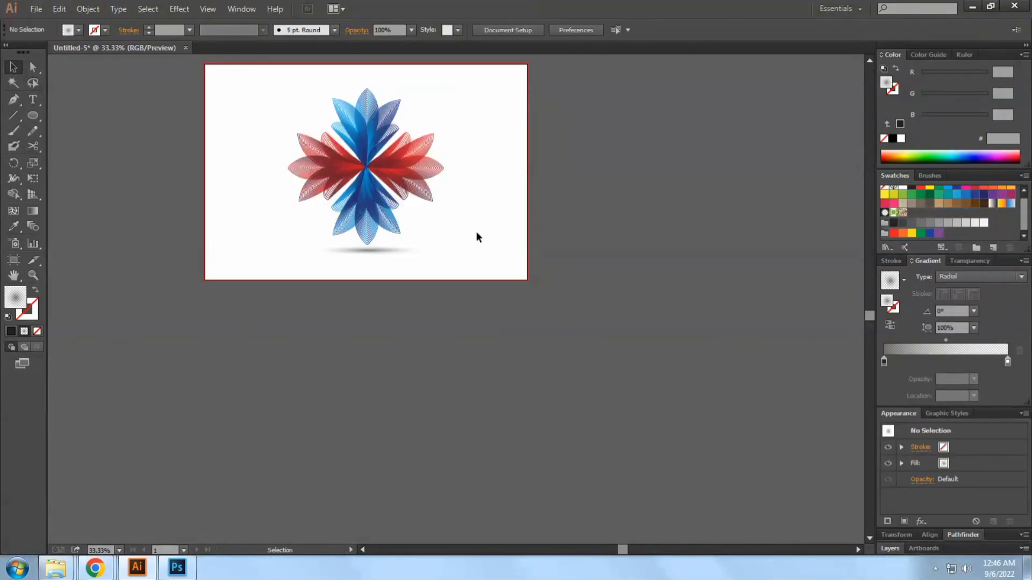
# View the finished flower in full-screen mode with the artboard fitted to the screen.
pyautogui.press('f')
pyautogui.press('f')
pyautogui.hotkey('ctrl', '0')
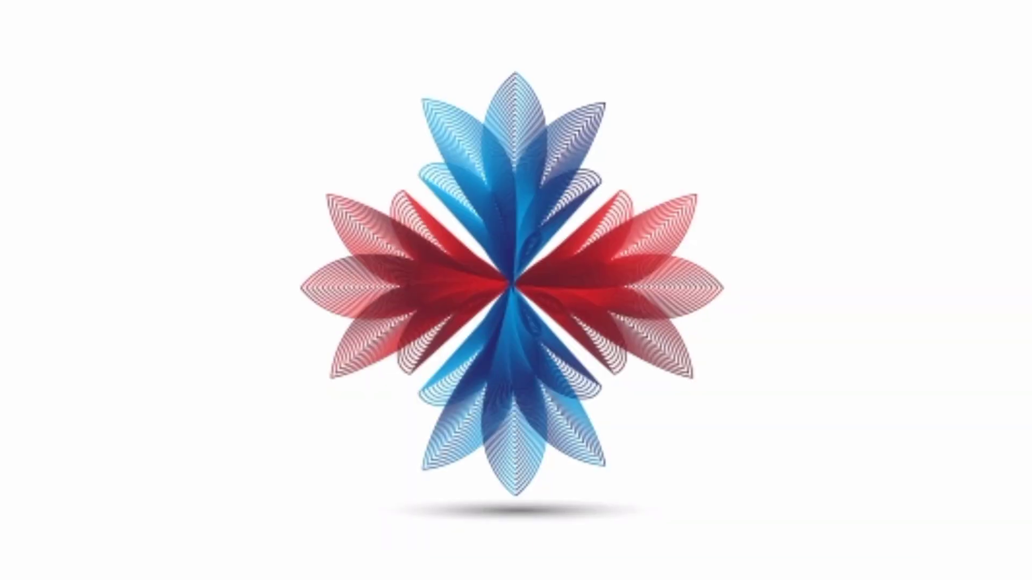